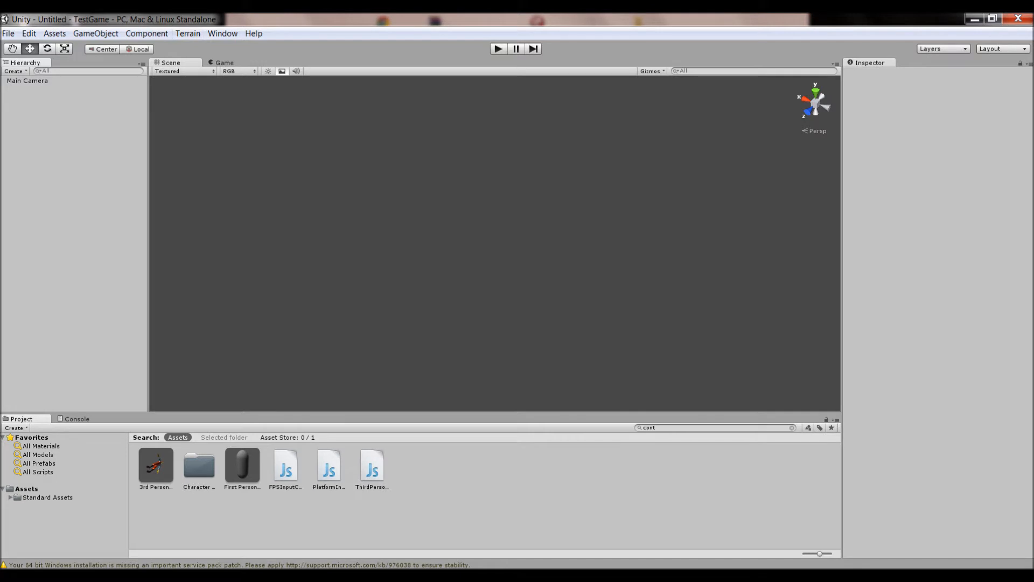
Create a new terrain in the scene
{"action": "left_click", "coordinate": [187, 33]}
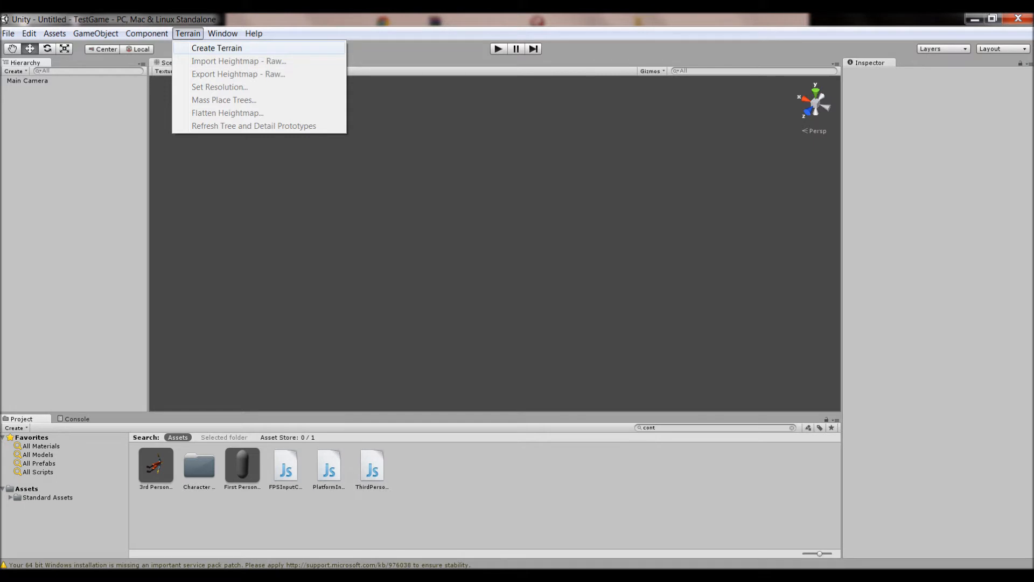
{"action": "left_click", "coordinate": [217, 48]}
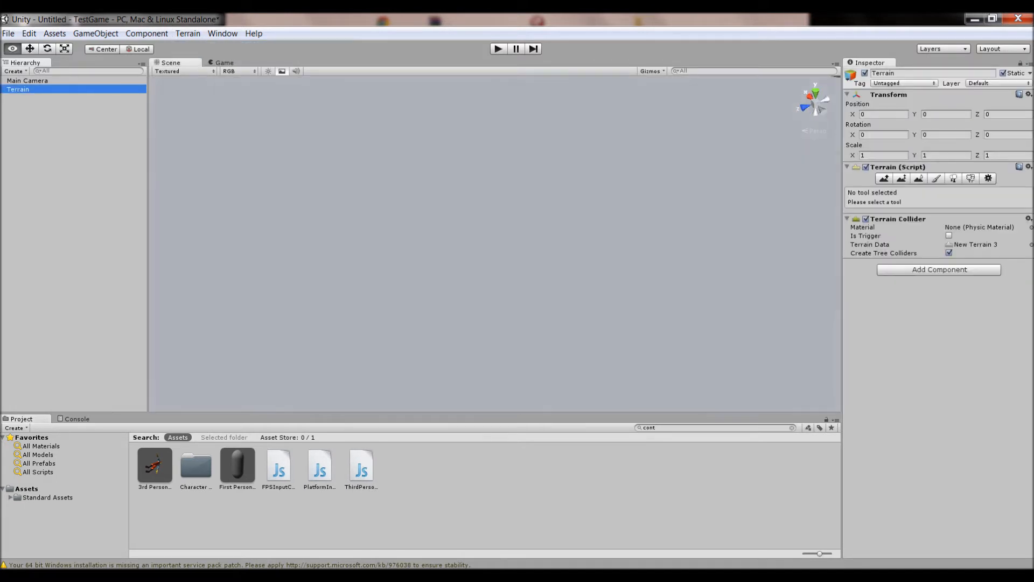
{"action": "key", "text": "f"}
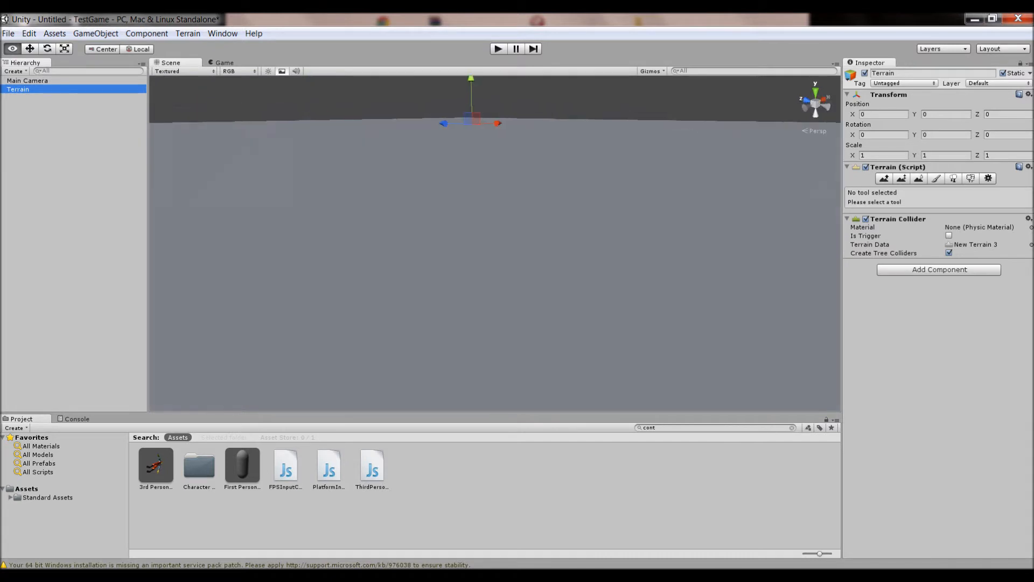
{"action": "right_click_drag", "start_coordinate": [494, 226], "coordinate": [401, 320]}
{"action": "key", "text": "f"}
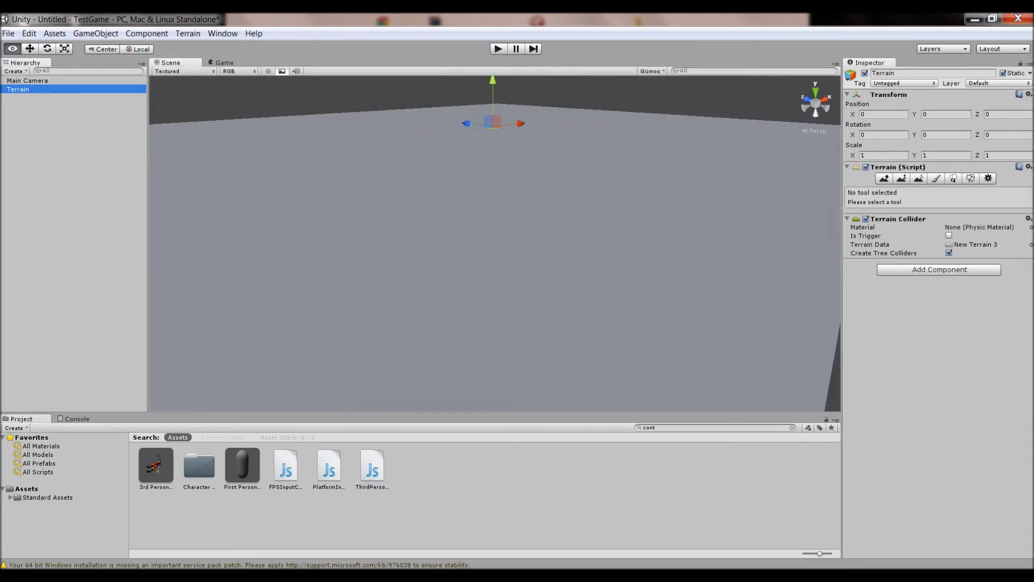
{"action": "key", "text": "s"}
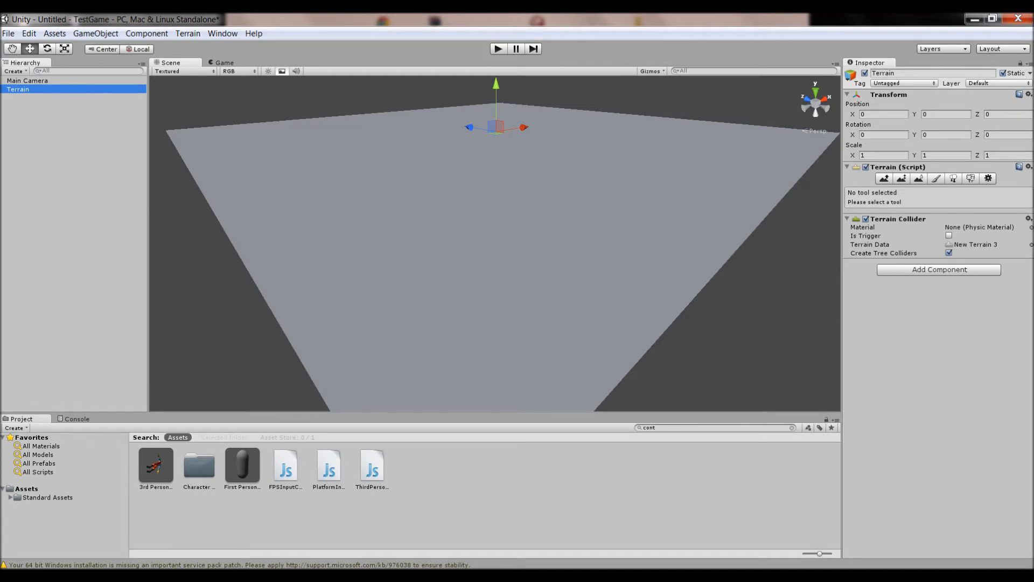
Shorten the terrain width and length values in the heightmap resolution dialog and apply the resolution
{"action": "left_click", "coordinate": [187, 33]}
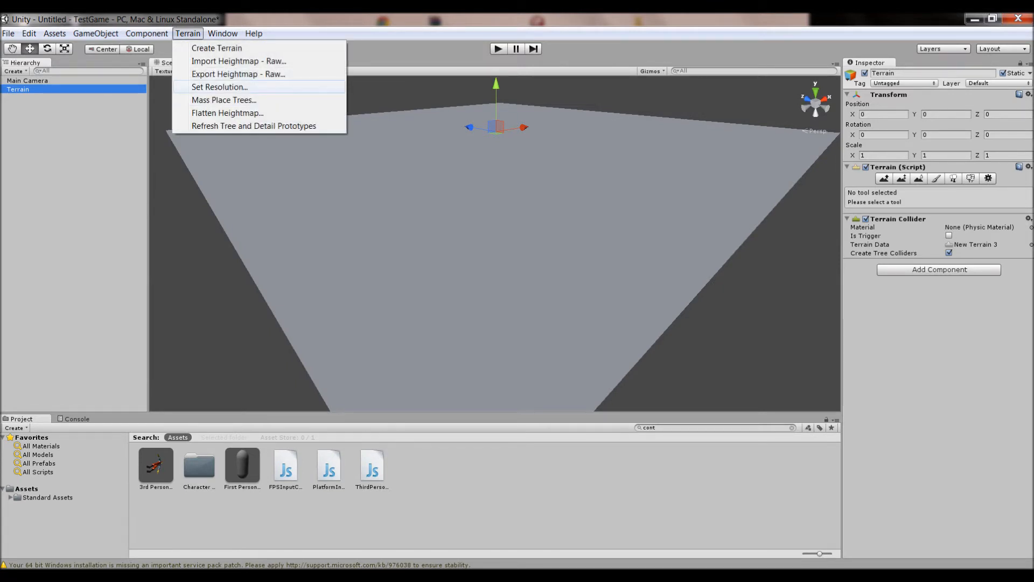
{"action": "left_click", "coordinate": [219, 87]}
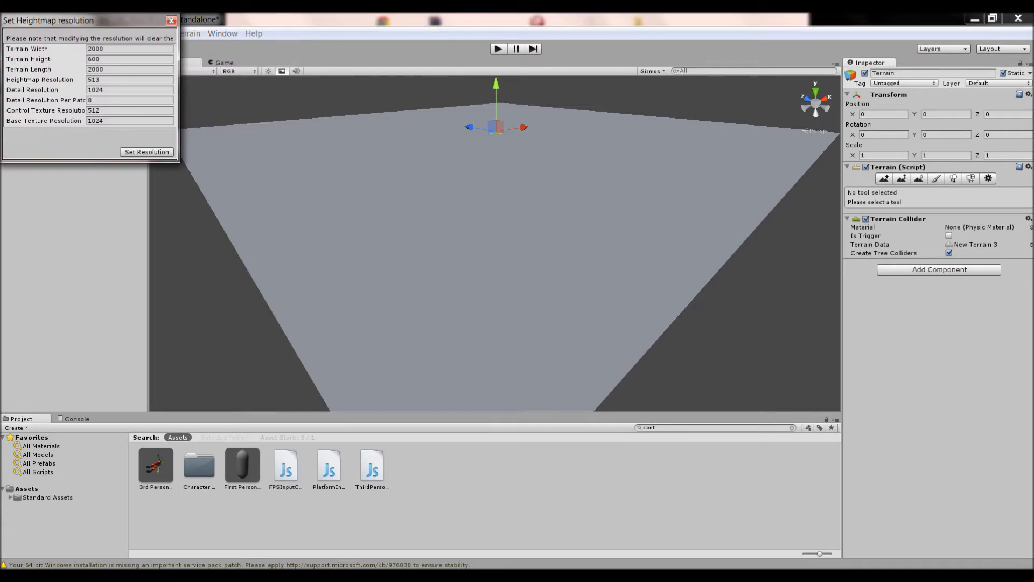
{"action": "key", "text": "BackSpace"}
{"action": "left_click", "coordinate": [111, 69]}
{"action": "key", "text": "BackSpace"}
{"action": "left_click", "coordinate": [146, 152]}
{"action": "right_click_drag", "start_coordinate": [431, 178], "coordinate": [497, 257]}
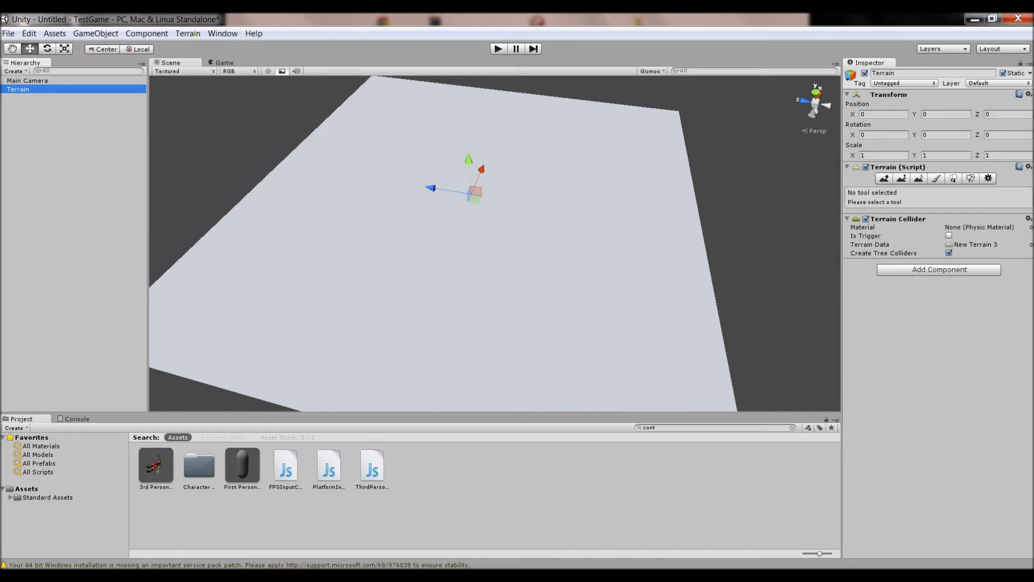
Add the Grass (Hill) texture as the terrain's paint texture
{"action": "left_click", "coordinate": [936, 178]}
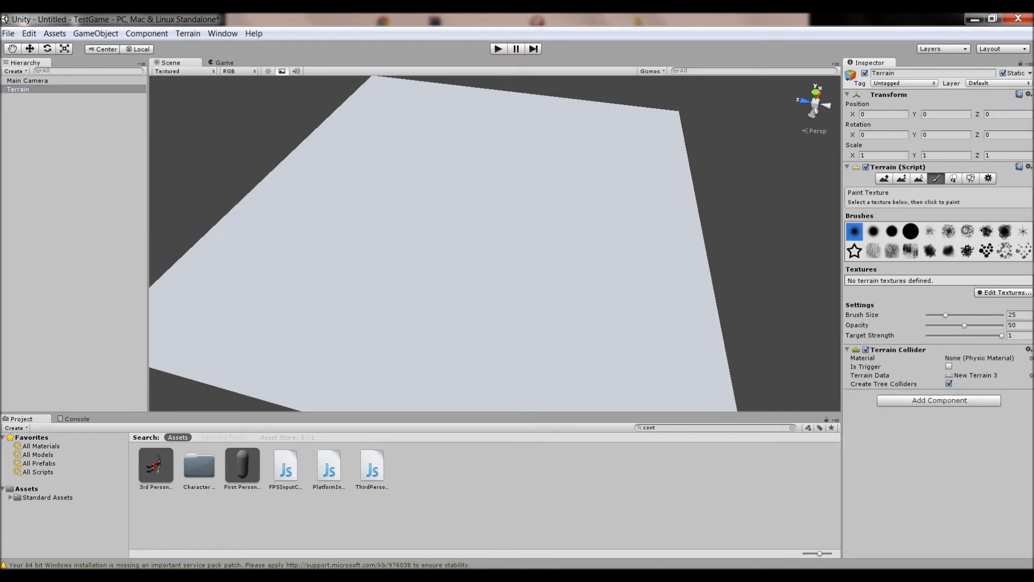
{"action": "left_click", "coordinate": [1004, 292]}
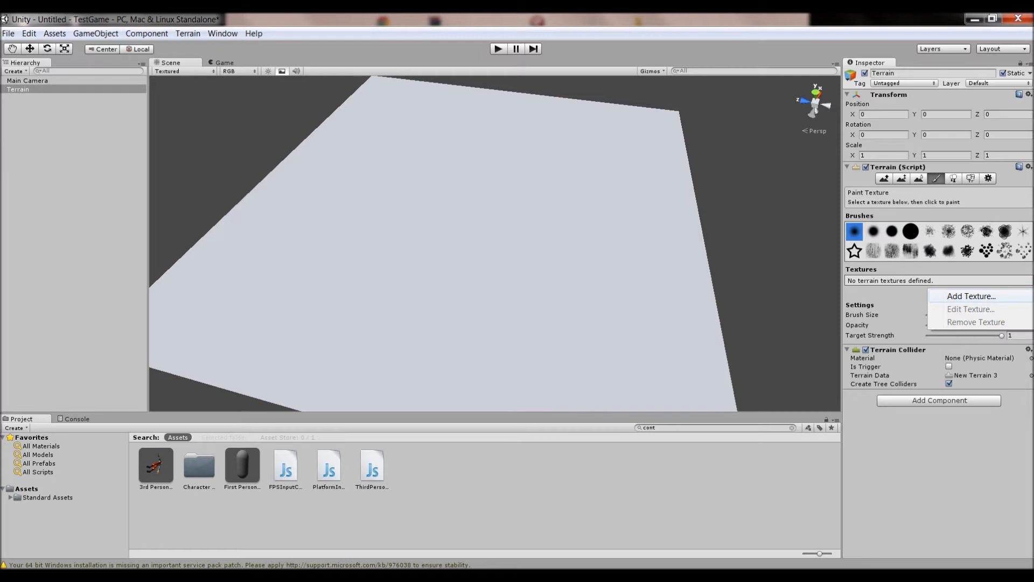
{"action": "left_click", "coordinate": [971, 296]}
{"action": "left_click_drag", "start_coordinate": [70, 30], "coordinate": [154, 121]}
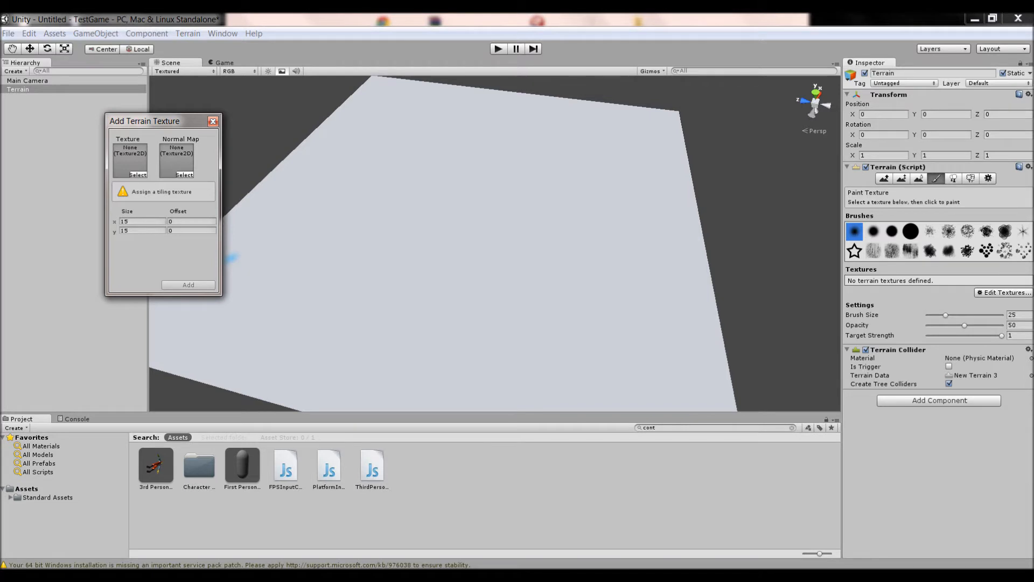
{"action": "left_click", "coordinate": [138, 174]}
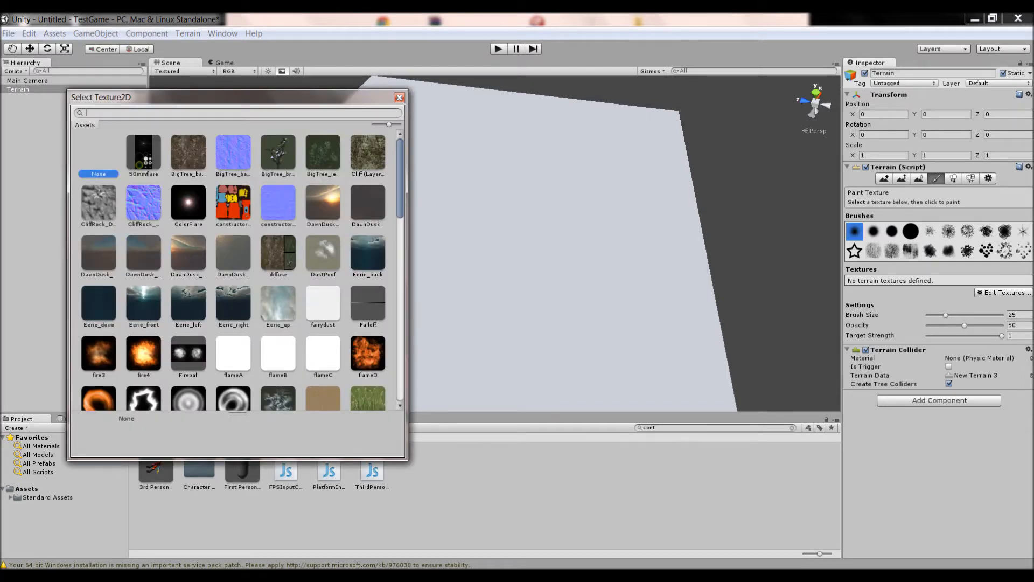
{"action": "type", "text": "g"}
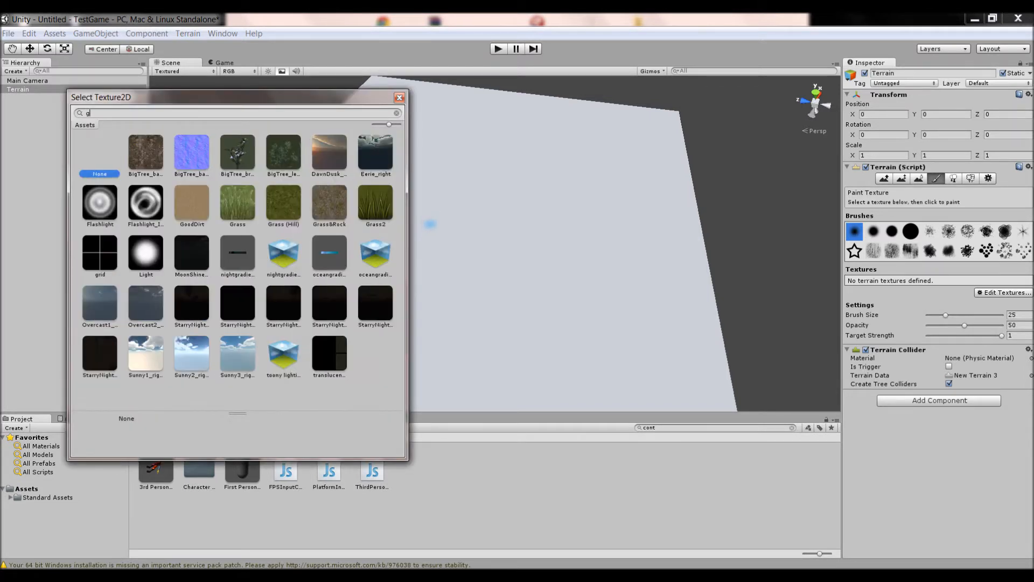
{"action": "type", "text": "ra"}
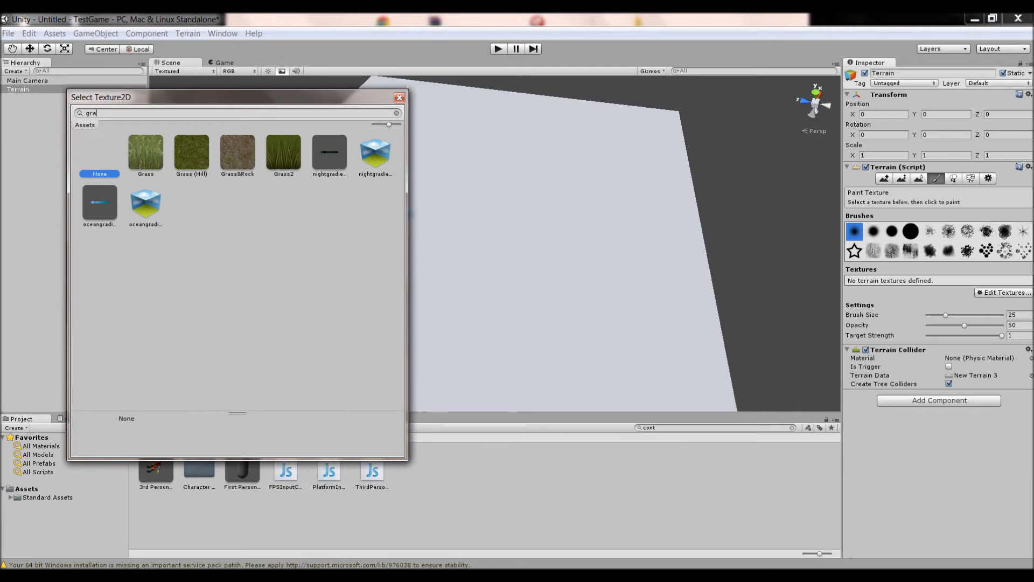
{"action": "left_click", "coordinate": [192, 153]}
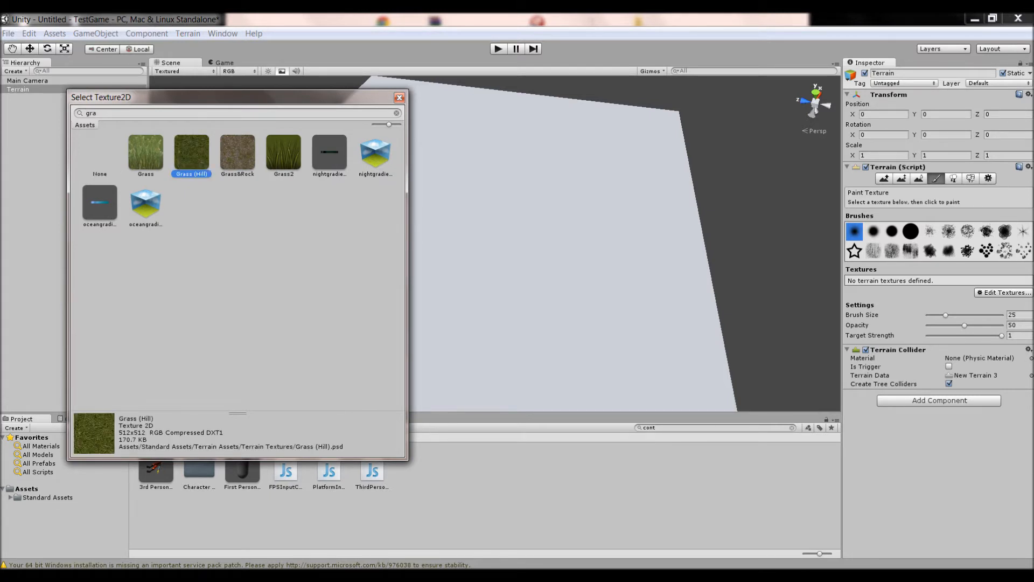
{"action": "left_click", "coordinate": [399, 97]}
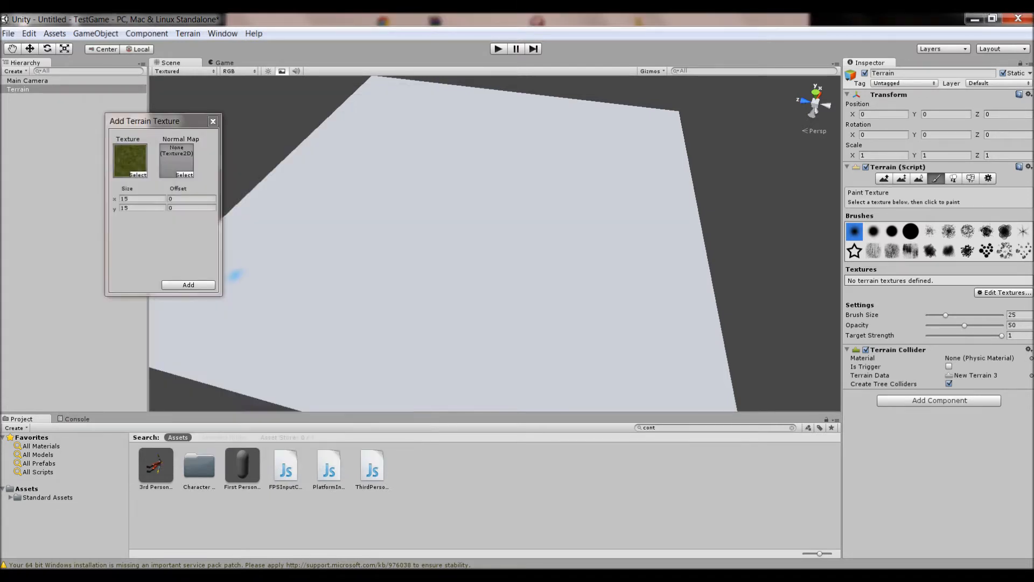
{"action": "left_click", "coordinate": [188, 284]}
Try adding a point light to the scene and undo its creation
{"action": "left_click_drag", "start_coordinate": [473, 339], "coordinate": [571, 350], "text": "alt"}
{"action": "left_click", "coordinate": [146, 32]}
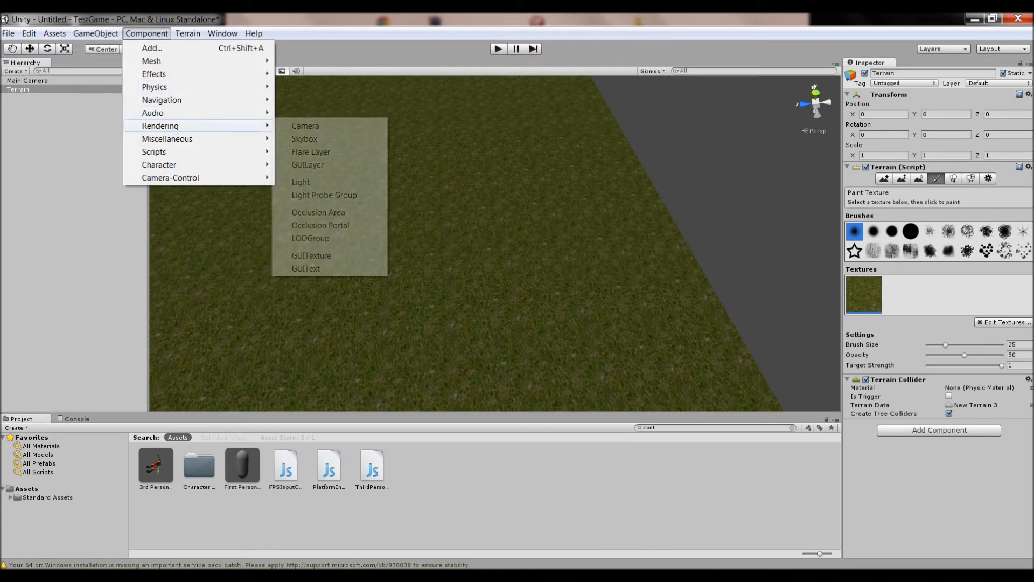
{"action": "mouse_move", "coordinate": [96, 33]}
{"action": "mouse_move", "coordinate": [162, 61]}
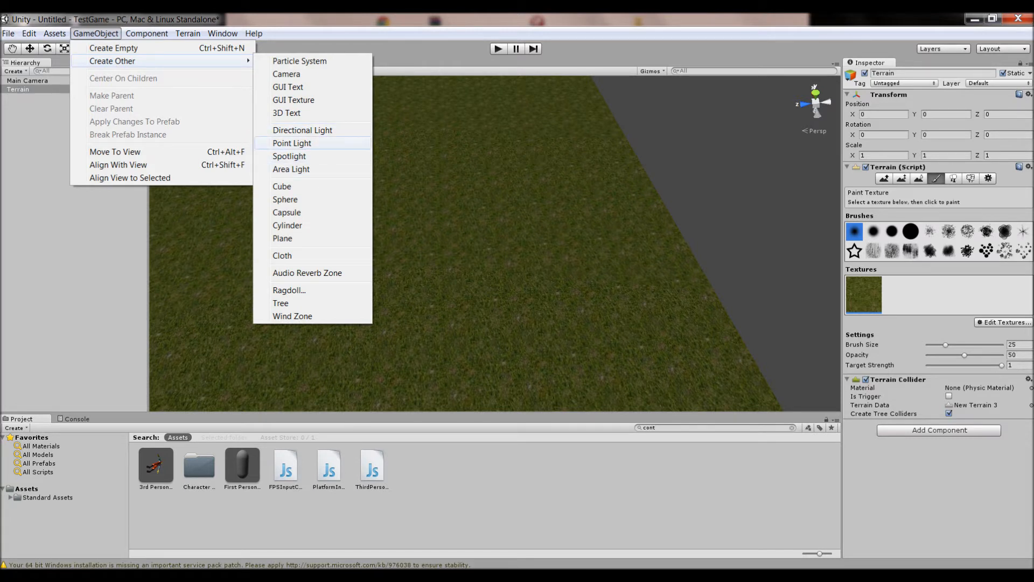
{"action": "left_click", "coordinate": [292, 143]}
{"action": "left_click_drag", "start_coordinate": [775, 312], "coordinate": [772, 267], "text": "alt"}
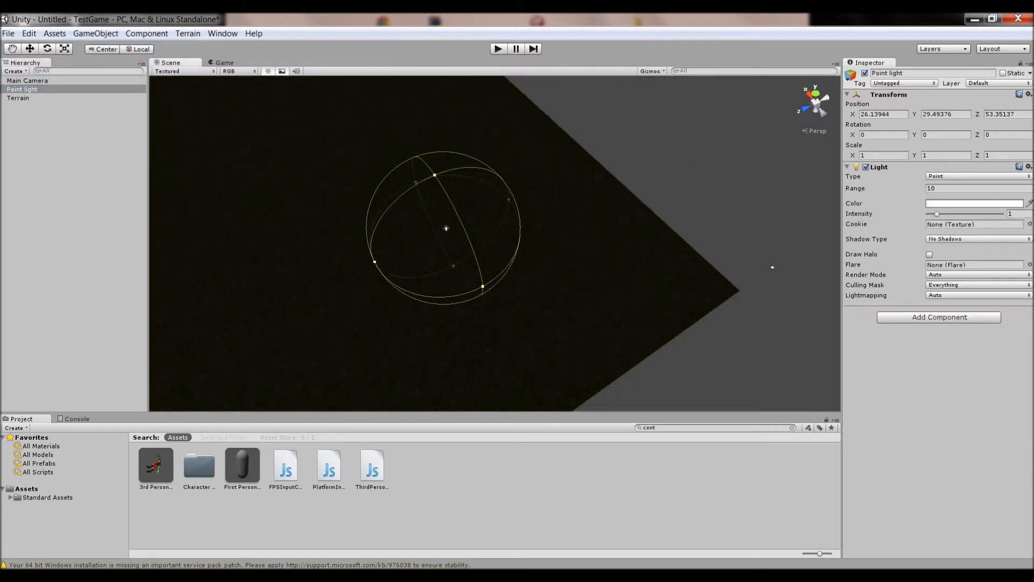
{"action": "key", "text": "ctrl+z"}
Try adding an area light, moving it, and undo those changes
{"action": "left_click", "coordinate": [95, 33]}
{"action": "mouse_move", "coordinate": [112, 61]}
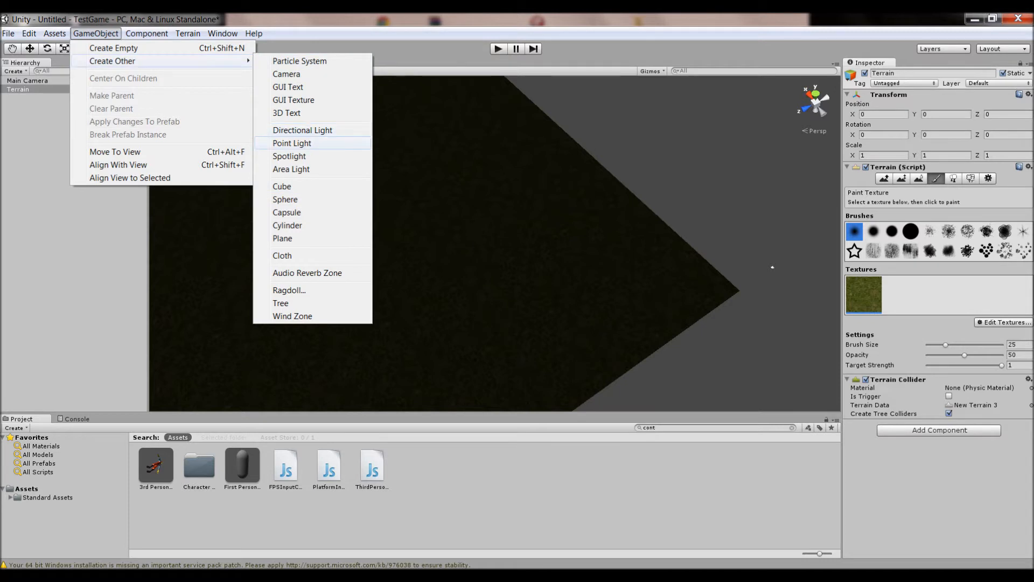
{"action": "left_click", "coordinate": [291, 169]}
{"action": "left_click_drag", "start_coordinate": [494, 253], "coordinate": [556, 159], "text": "alt"}
{"action": "left_click_drag", "start_coordinate": [523, 128], "coordinate": [230, 176]}
{"action": "key", "text": "ctrl+z"}
{"action": "key", "text": "ctrl+z"}
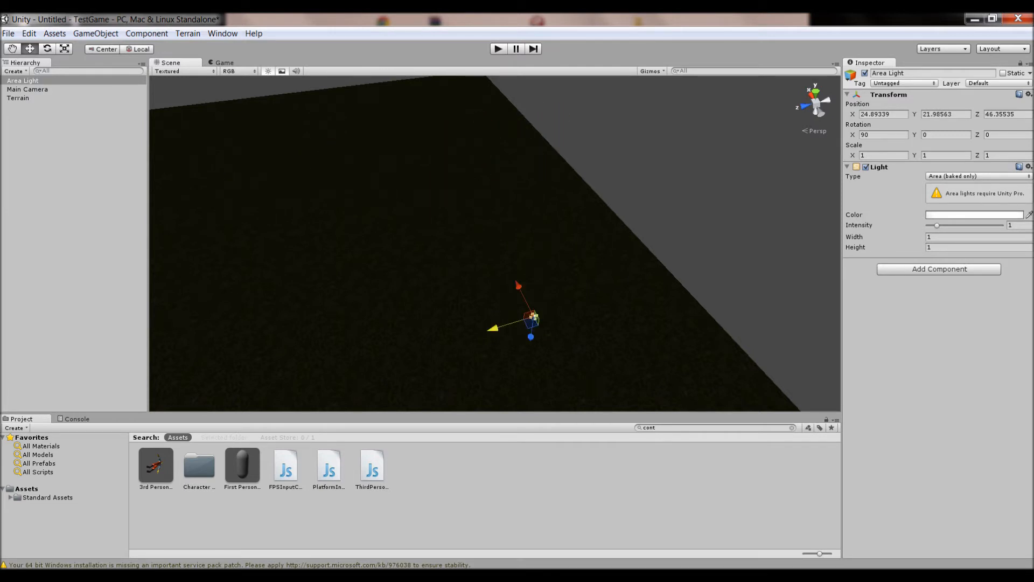
{"action": "key", "text": "ctrl+z"}
Add a directional light and reposition it above the terrain
{"action": "left_click", "coordinate": [95, 33]}
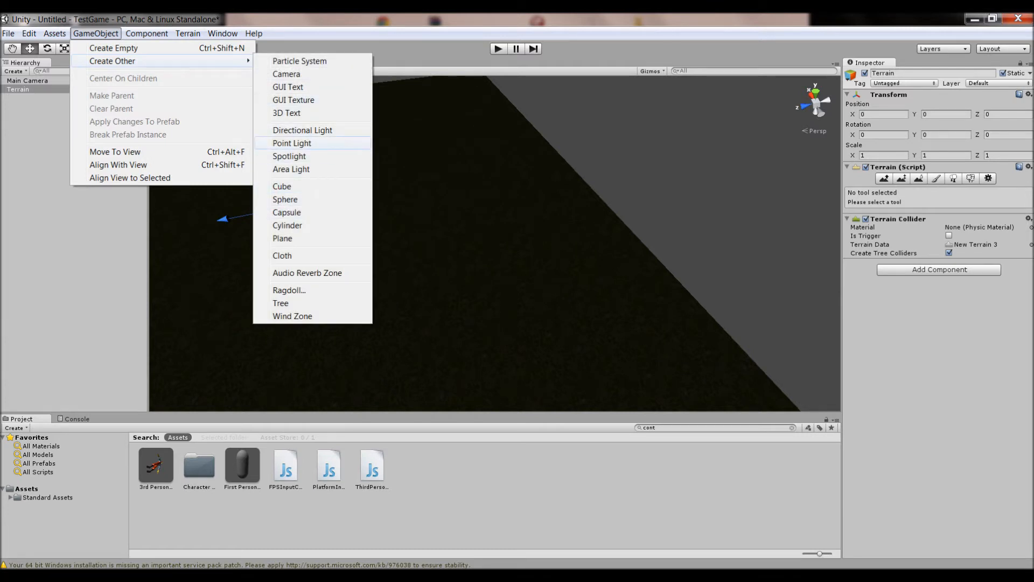
{"action": "left_click", "coordinate": [302, 130]}
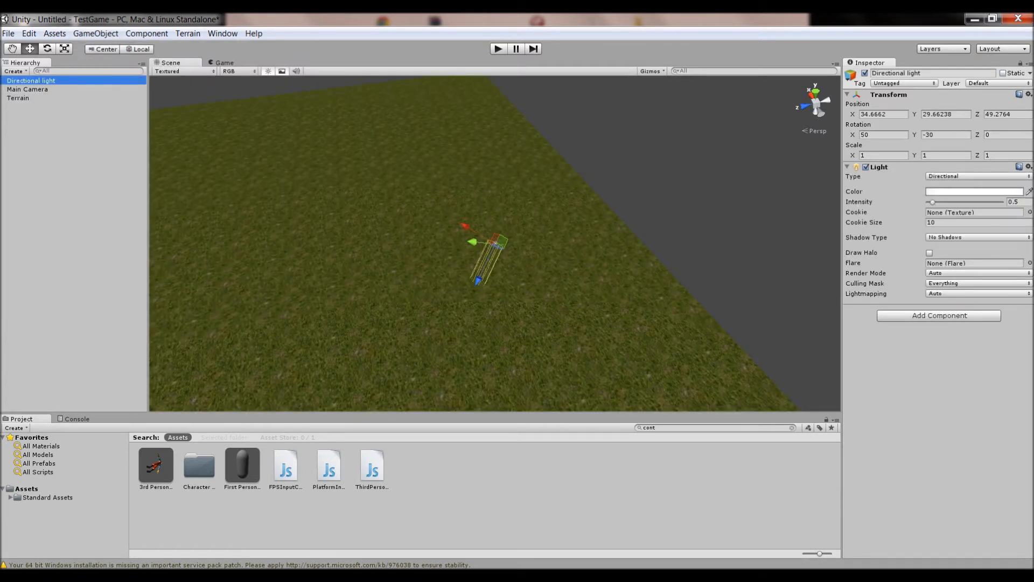
{"action": "left_click_drag", "start_coordinate": [478, 281], "coordinate": [568, 91]}
{"action": "right_click_drag", "start_coordinate": [569, 102], "coordinate": [541, 62]}
{"action": "left_click_drag", "start_coordinate": [669, 216], "coordinate": [725, 88]}
{"action": "right_click_drag", "start_coordinate": [725, 89], "coordinate": [832, 243]}
Raise a star-shaped mound on the terrain using the Raise/Lower tool with the star brush at size 40
{"action": "left_click", "coordinate": [18, 98]}
{"action": "key", "text": "f"}
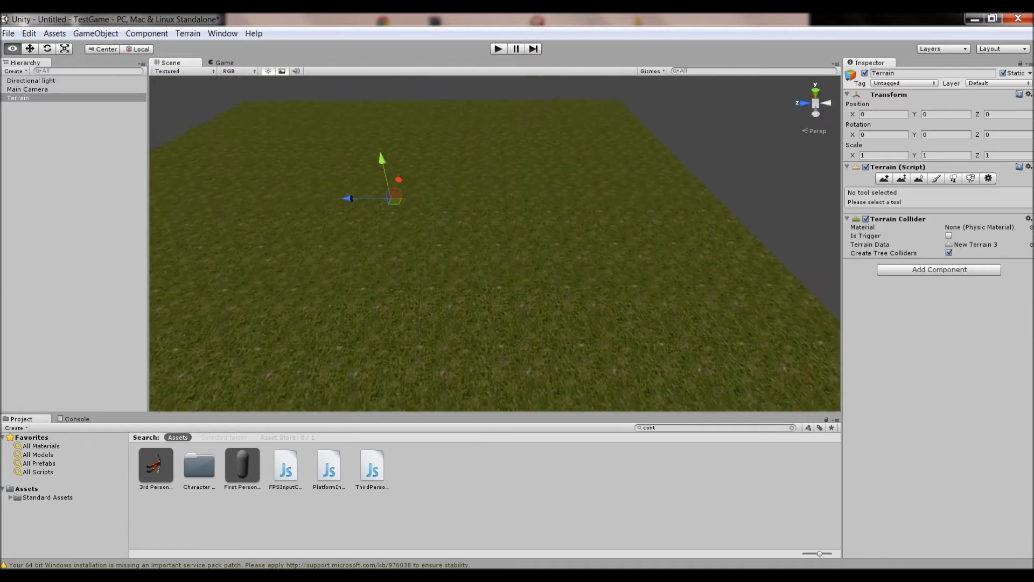
{"action": "left_click", "coordinate": [18, 98]}
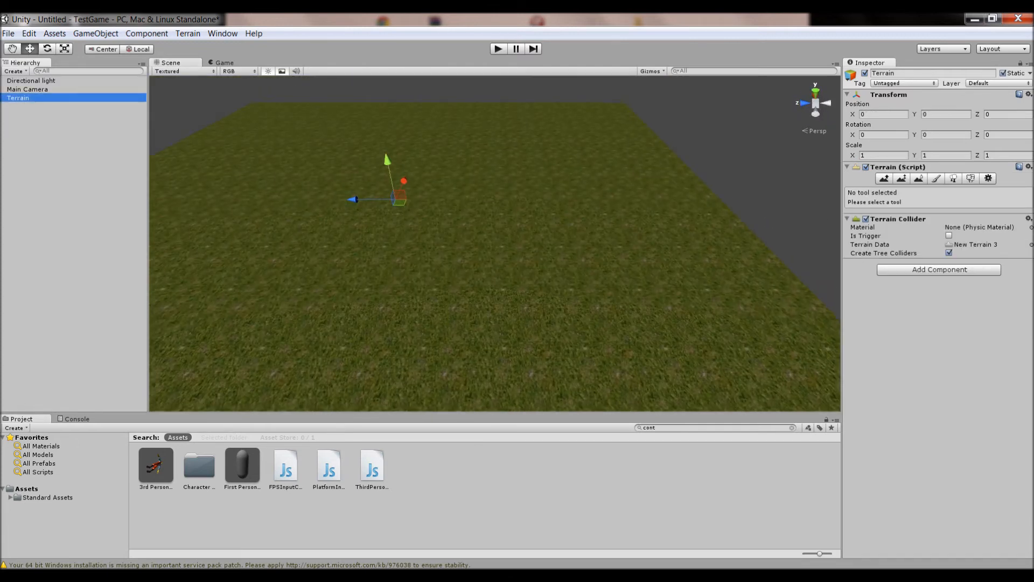
{"action": "right_click_drag", "start_coordinate": [485, 242], "coordinate": [434, 258]}
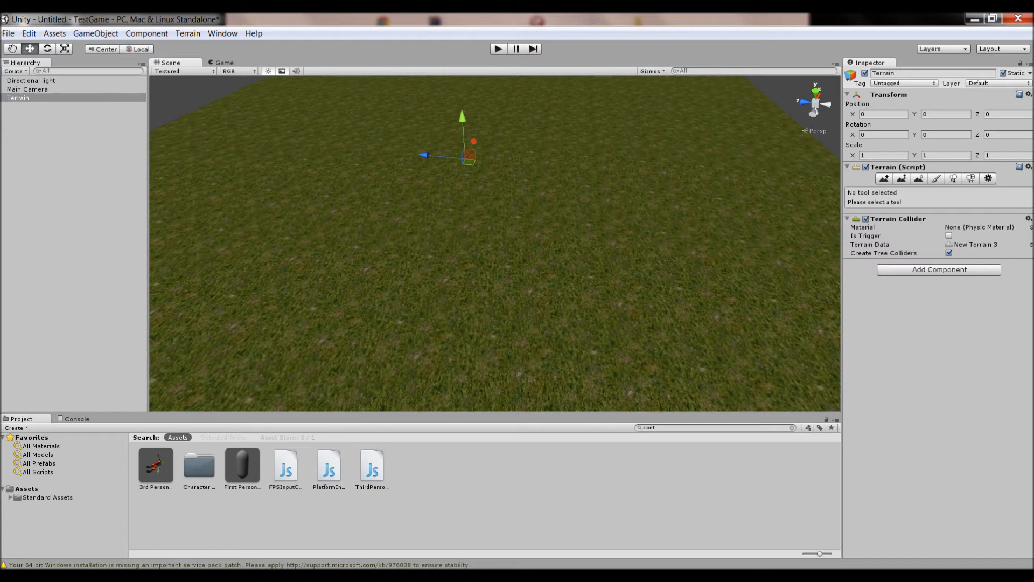
{"action": "left_click", "coordinate": [884, 178]}
{"action": "scroll", "coordinate": [693, 254], "scroll_direction": "down", "scroll_amount": 5}
{"action": "left_click", "coordinate": [873, 231]}
{"action": "left_click", "coordinate": [854, 231]}
{"action": "mouse_move", "coordinate": [945, 280]}
{"action": "left_mouse_down"}
{"action": "mouse_move", "coordinate": [995, 279]}
{"action": "mouse_move", "coordinate": [957, 279]}
{"action": "left_mouse_up"}
{"action": "left_click", "coordinate": [854, 251]}
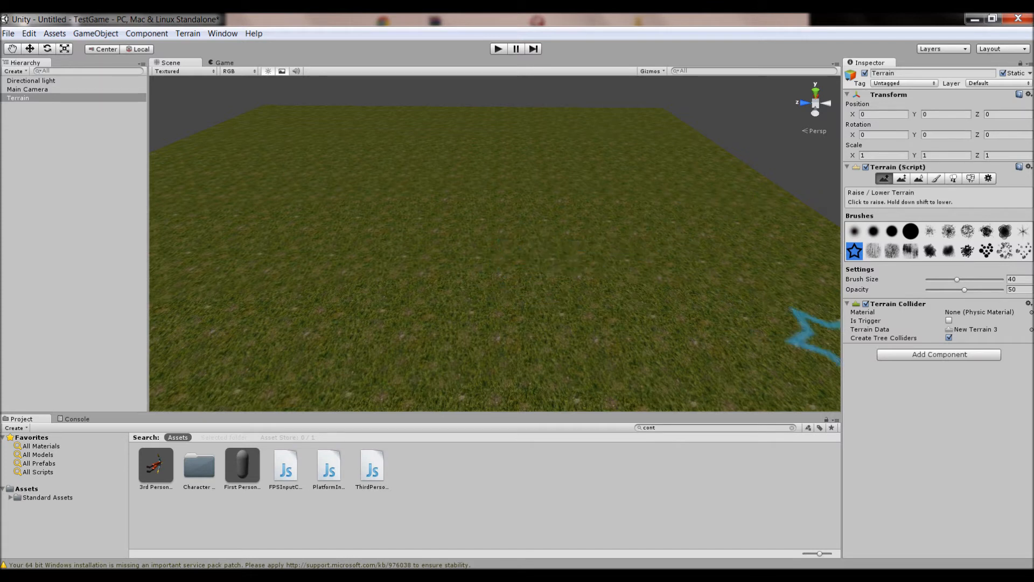
{"action": "left_click", "coordinate": [439, 247]}
{"action": "left_click_drag", "start_coordinate": [496, 323], "coordinate": [485, 323], "text": "alt"}
{"action": "mouse_move", "coordinate": [487, 321]}
{"action": "right_mouse_down"}
{"action": "mouse_move", "coordinate": [477, 308]}
{"action": "mouse_move", "coordinate": [492, 315]}
{"action": "right_mouse_up"}
Switch to the round brush, enlarge the brush size, and raise tall hills across the terrain
{"action": "left_click", "coordinate": [854, 231]}
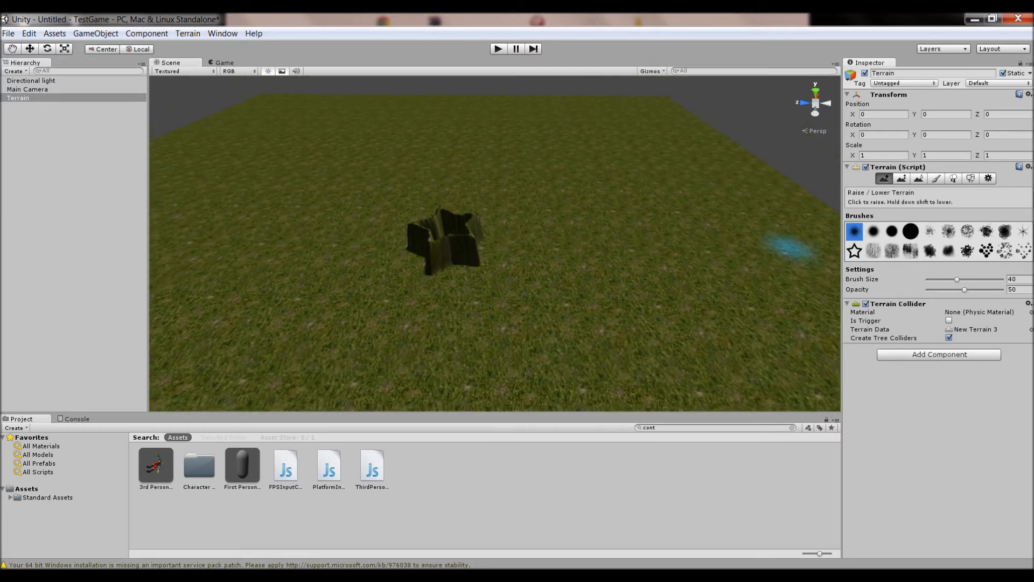
{"action": "left_click_drag", "start_coordinate": [956, 279], "coordinate": [986, 279]}
{"action": "left_click_drag", "start_coordinate": [636, 291], "coordinate": [587, 307]}
{"action": "left_click_drag", "start_coordinate": [226, 250], "coordinate": [259, 232]}
{"action": "mouse_move", "coordinate": [379, 240]}
{"action": "right_mouse_down"}
{"action": "mouse_move", "coordinate": [393, 250]}
{"action": "mouse_move", "coordinate": [371, 213]}
{"action": "mouse_move", "coordinate": [350, 237]}
{"action": "mouse_move", "coordinate": [488, 224]}
{"action": "mouse_move", "coordinate": [512, 204]}
{"action": "mouse_move", "coordinate": [552, 212]}
{"action": "mouse_move", "coordinate": [569, 270]}
{"action": "mouse_move", "coordinate": [717, 237]}
{"action": "mouse_move", "coordinate": [579, 258]}
{"action": "mouse_move", "coordinate": [657, 259]}
{"action": "mouse_move", "coordinate": [603, 306]}
{"action": "mouse_move", "coordinate": [611, 278]}
{"action": "mouse_move", "coordinate": [728, 277]}
{"action": "mouse_move", "coordinate": [734, 245]}
{"action": "right_mouse_up"}
Navigate around the scene to inspect the raised hills on the terrain
{"action": "key", "text": "w"}
{"action": "key", "text": "a"}
{"action": "key", "text": "w"}
{"action": "key", "text": "w"}
{"action": "key", "text": "w"}
{"action": "key", "text": "s"}
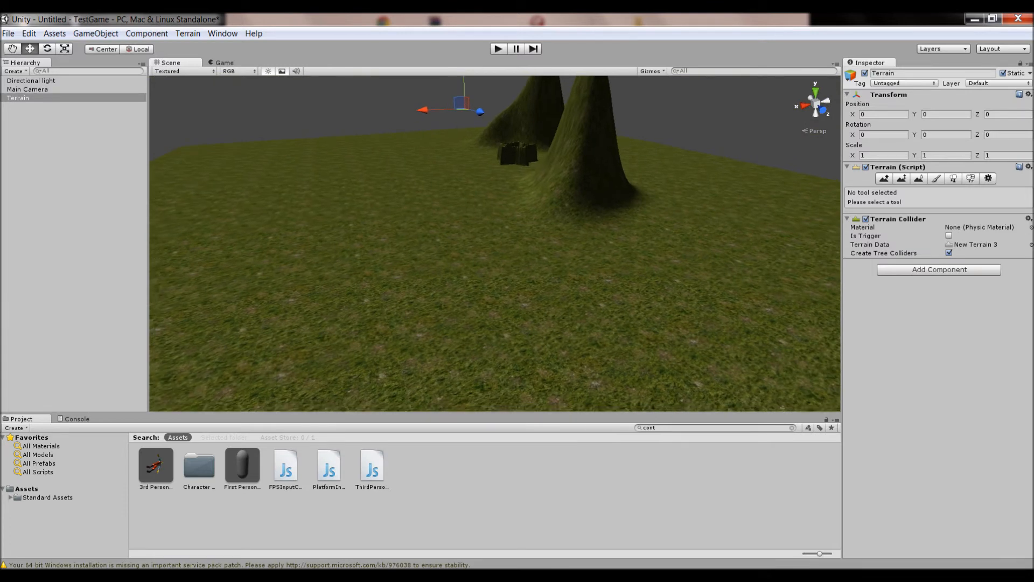
{"action": "right_click_drag", "start_coordinate": [733, 245], "coordinate": [730, 308]}
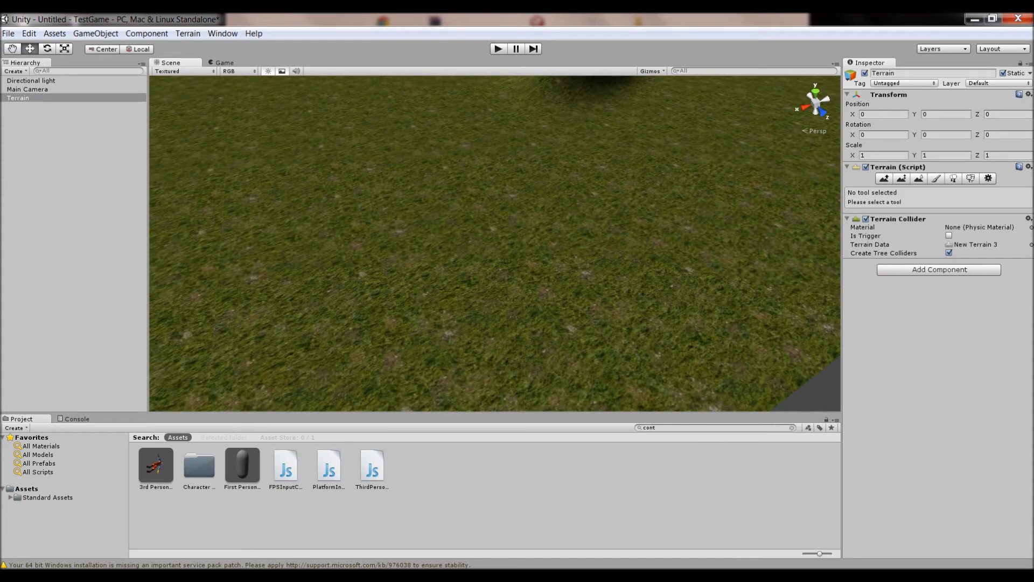
Add a grass detail using the Grass texture in the Paint Details tool
{"action": "left_click", "coordinate": [970, 178]}
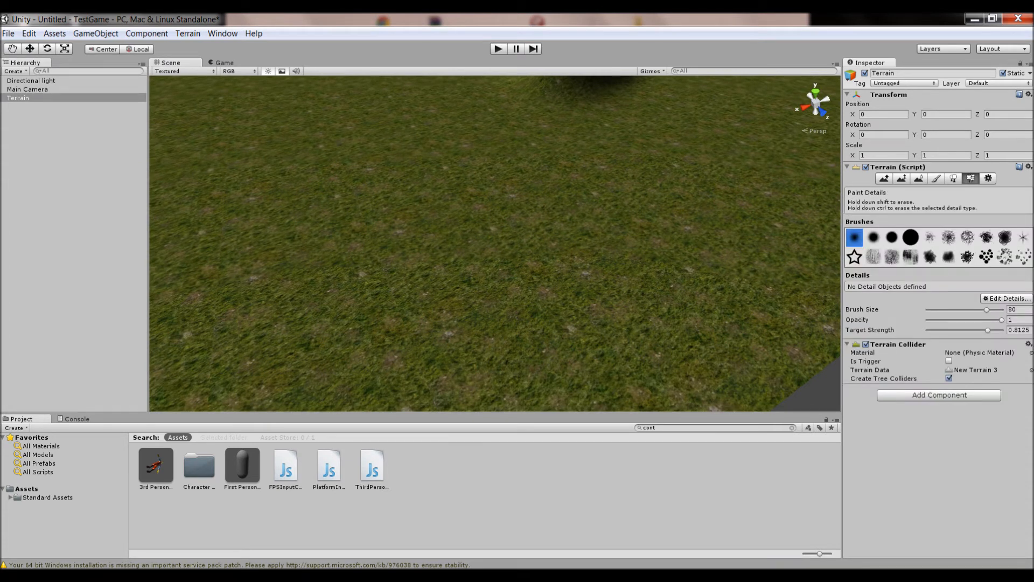
{"action": "left_click", "coordinate": [1005, 297]}
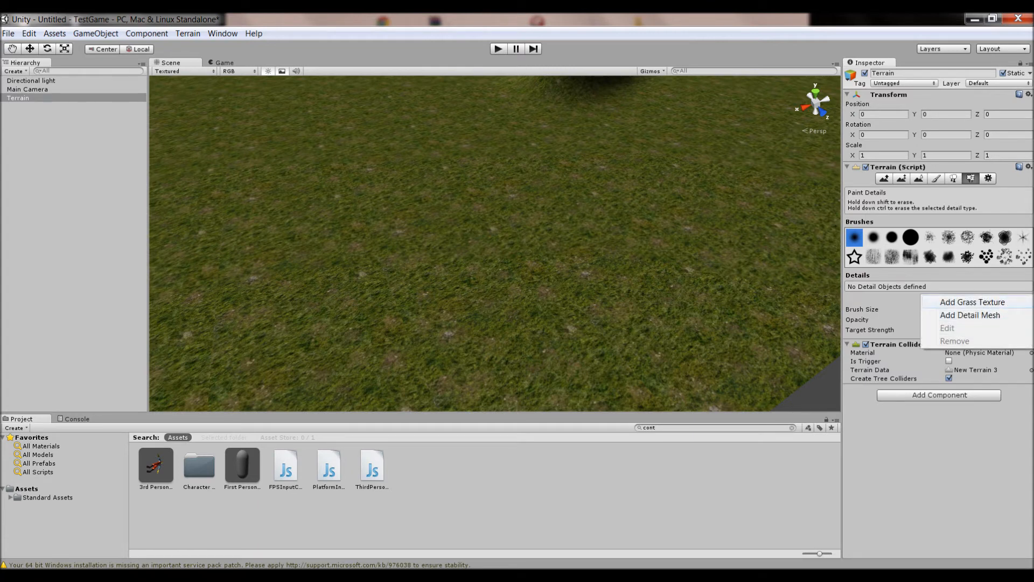
{"action": "left_click", "coordinate": [972, 301]}
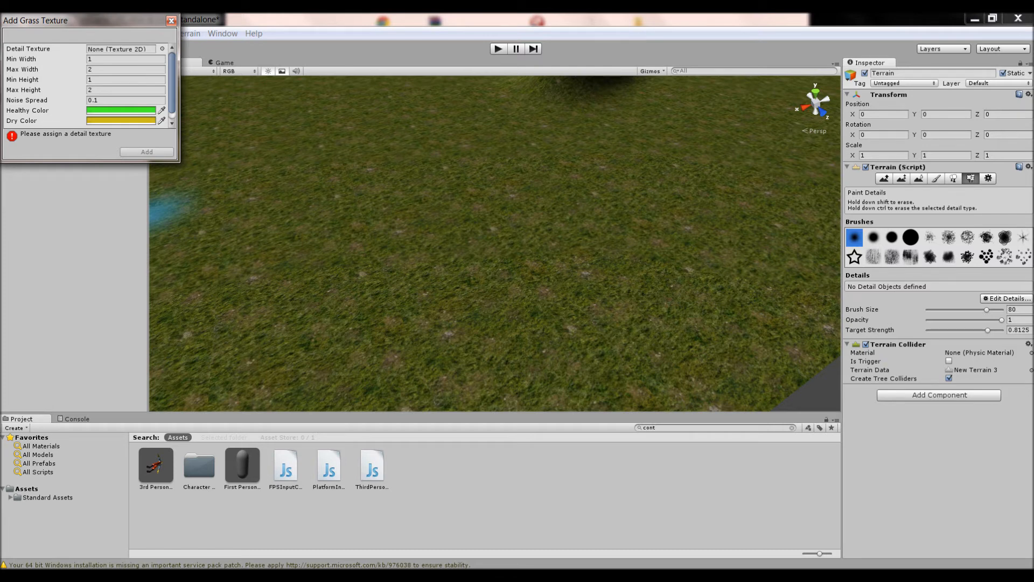
{"action": "left_click", "coordinate": [162, 49]}
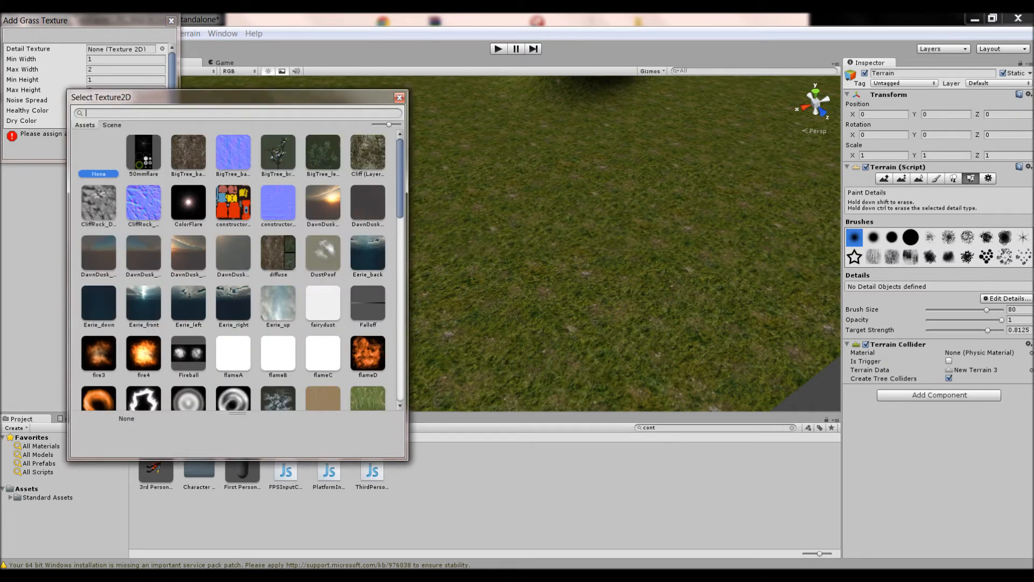
{"action": "type", "text": "gra"}
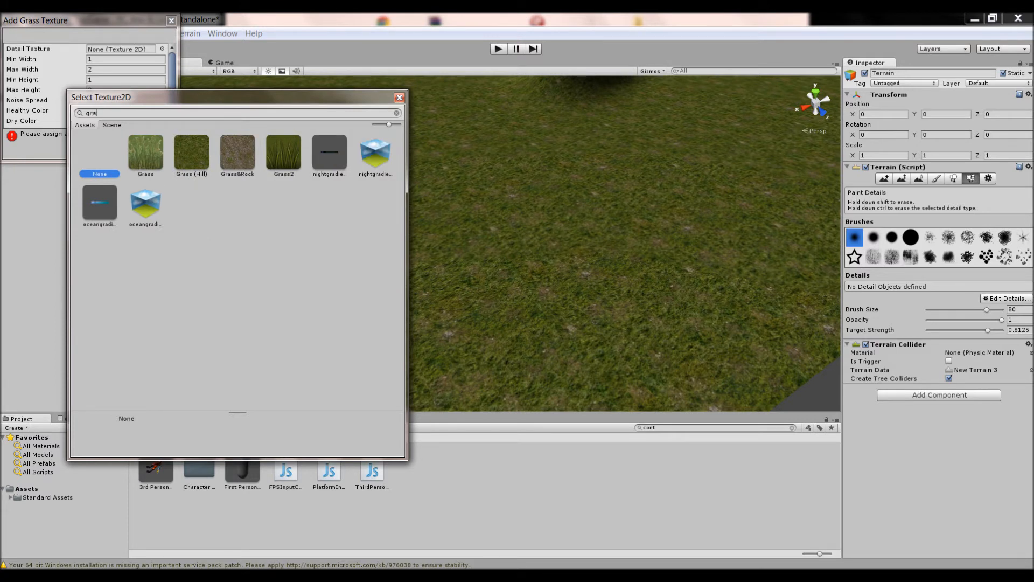
{"action": "left_click", "coordinate": [145, 152]}
{"action": "double_click", "coordinate": [145, 153]}
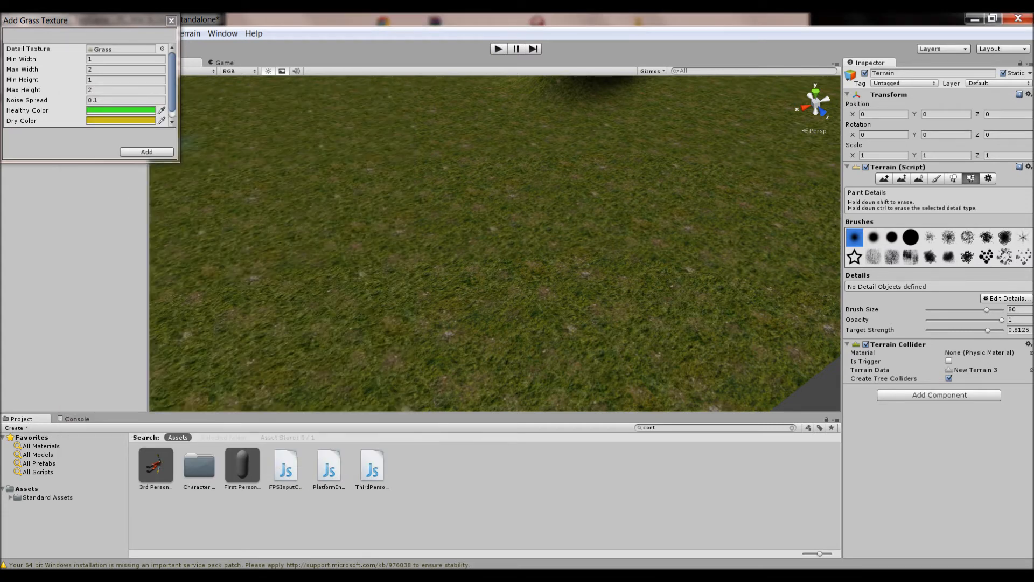
{"action": "left_click", "coordinate": [144, 153]}
Paint a large patch of grass details onto the terrain
{"action": "mouse_move", "coordinate": [437, 242]}
{"action": "right_mouse_down"}
{"action": "mouse_move", "coordinate": [375, 235]}
{"action": "mouse_move", "coordinate": [435, 215]}
{"action": "right_mouse_up"}
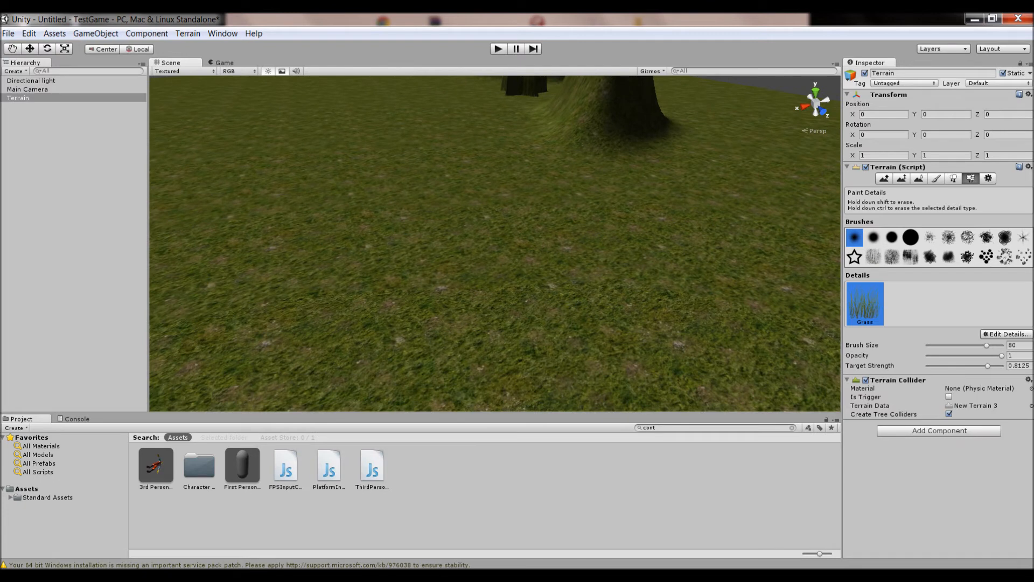
{"action": "right_click_drag", "start_coordinate": [604, 289], "coordinate": [667, 319]}
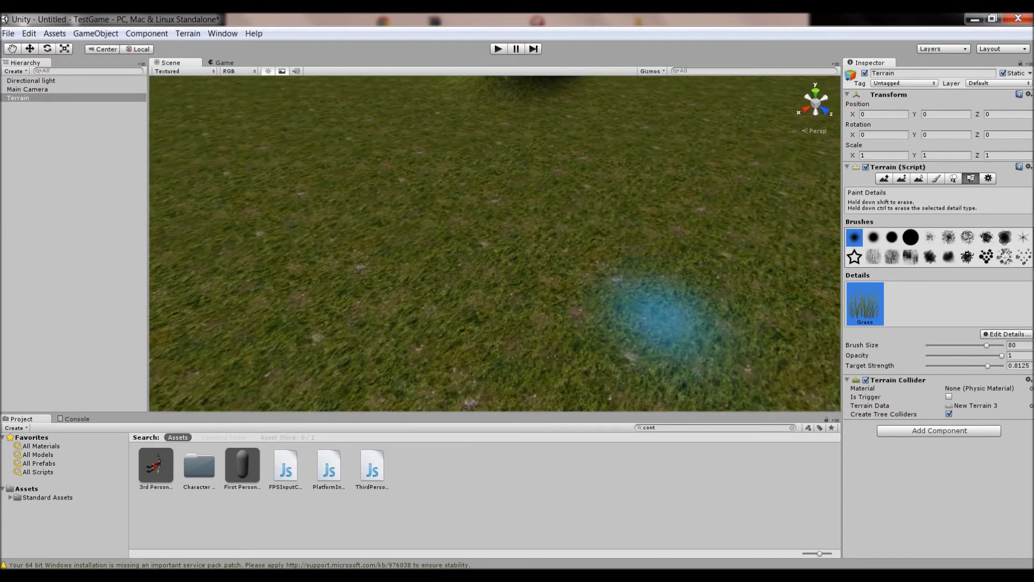
{"action": "key", "text": "w"}
{"action": "left_click", "coordinate": [970, 178]}
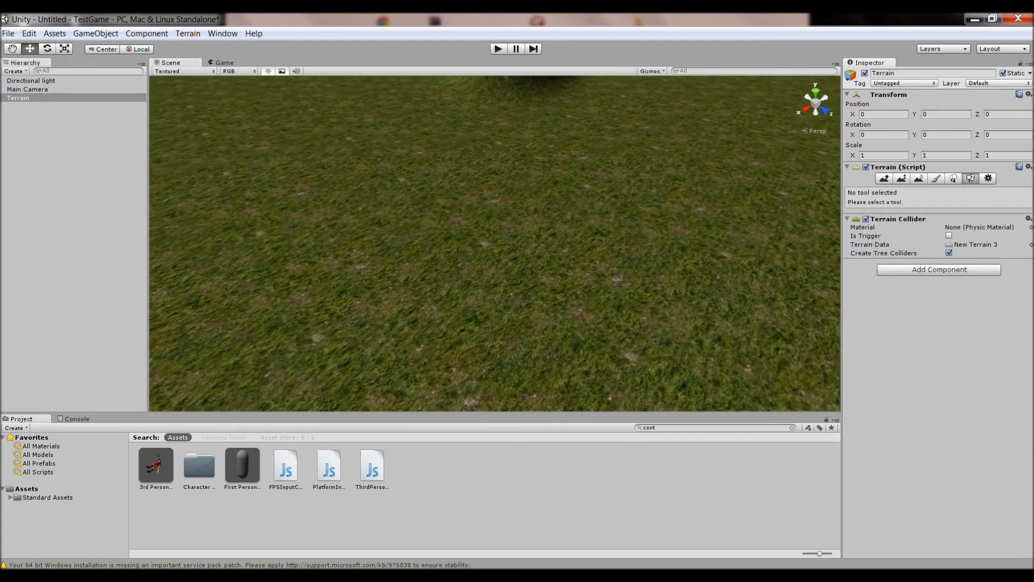
{"action": "right_click_drag", "start_coordinate": [501, 291], "coordinate": [488, 325]}
{"action": "key", "text": "w"}
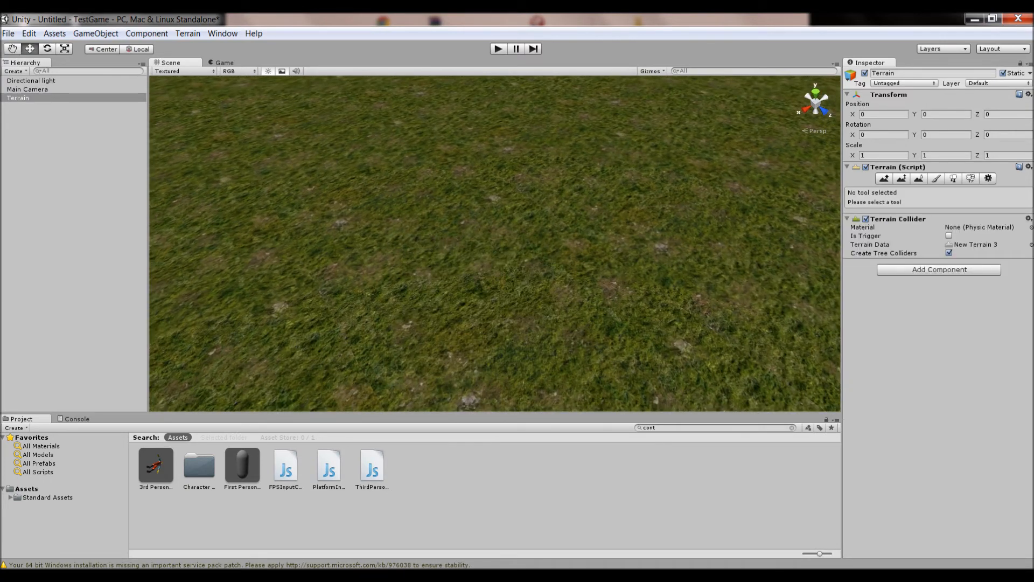
{"action": "left_click", "coordinate": [971, 178]}
{"action": "mouse_move", "coordinate": [501, 224]}
{"action": "right_mouse_down"}
{"action": "mouse_move", "coordinate": [493, 155]}
{"action": "mouse_move", "coordinate": [495, 163]}
{"action": "right_mouse_up"}
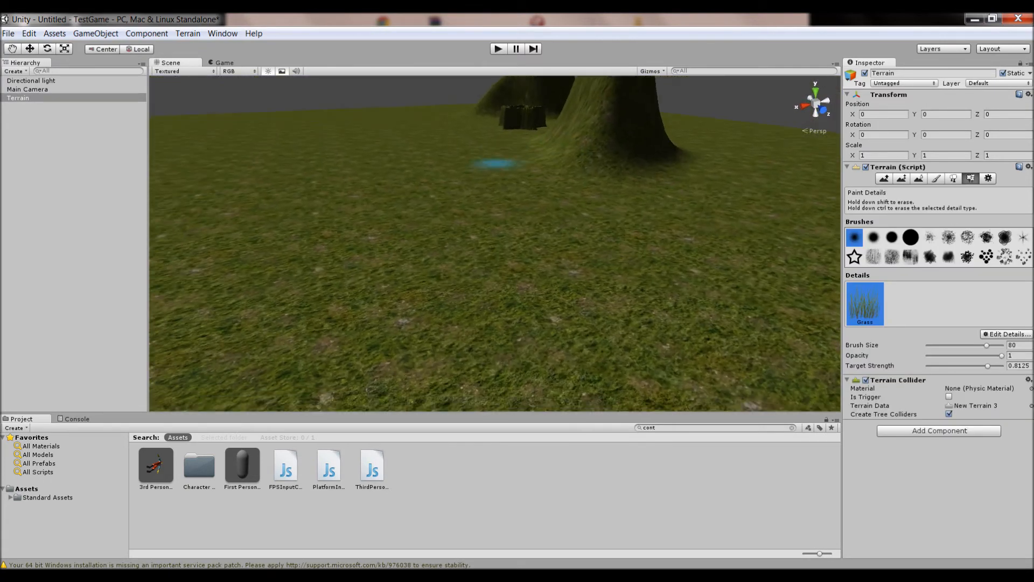
{"action": "mouse_move", "coordinate": [334, 335]}
{"action": "right_mouse_down"}
{"action": "mouse_move", "coordinate": [335, 323]}
{"action": "mouse_move", "coordinate": [334, 334]}
{"action": "right_mouse_up"}
{"action": "mouse_move", "coordinate": [333, 334]}
{"action": "left_mouse_down"}
{"action": "mouse_move", "coordinate": [358, 231]}
{"action": "mouse_move", "coordinate": [530, 203]}
{"action": "mouse_move", "coordinate": [623, 150]}
{"action": "mouse_move", "coordinate": [700, 162]}
{"action": "left_mouse_up"}
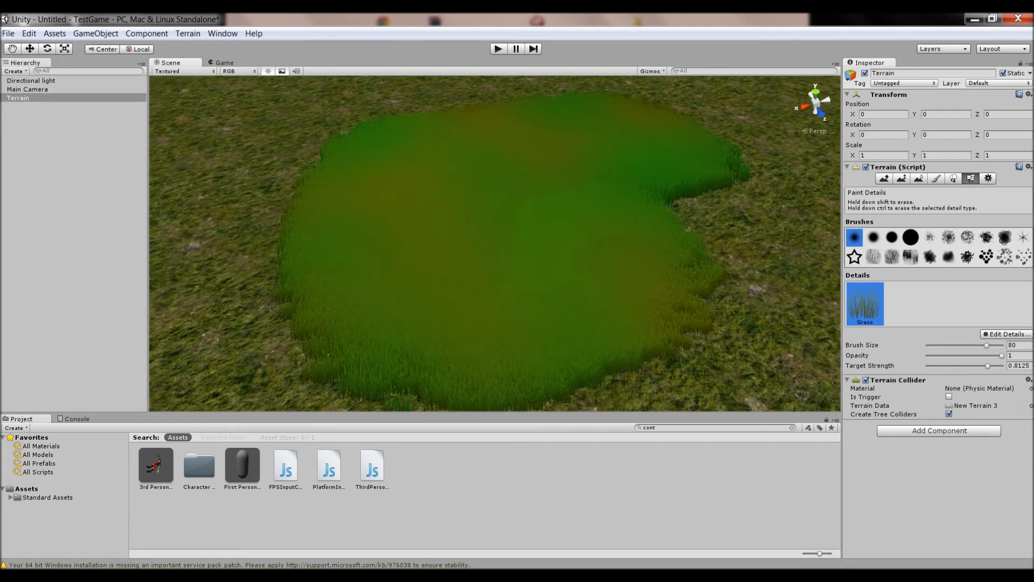
Paint a second patch of grass details beside the first one
{"action": "key", "text": "w"}
{"action": "mouse_move", "coordinate": [657, 329]}
{"action": "right_mouse_down"}
{"action": "mouse_move", "coordinate": [655, 358]}
{"action": "mouse_move", "coordinate": [641, 355]}
{"action": "mouse_move", "coordinate": [638, 309]}
{"action": "mouse_move", "coordinate": [675, 339]}
{"action": "right_mouse_up"}
{"action": "key", "text": "s"}
{"action": "key", "text": "s"}
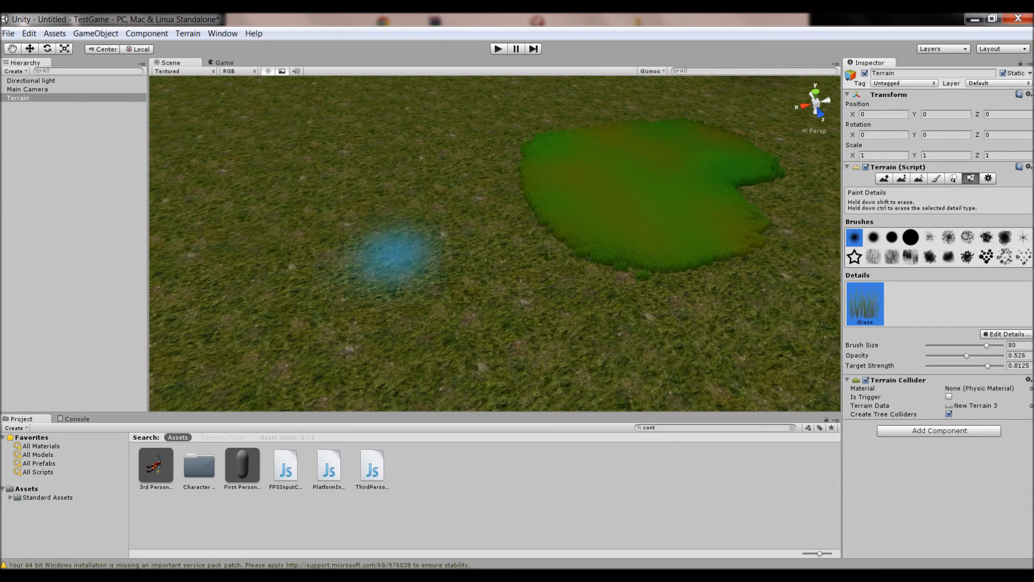
{"action": "left_click_drag", "start_coordinate": [381, 253], "coordinate": [357, 358]}
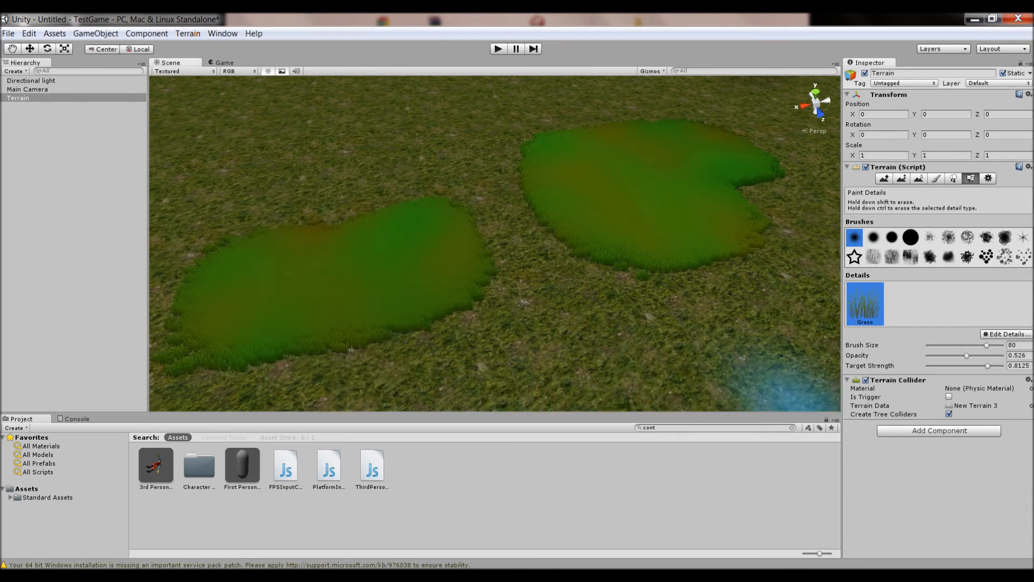
Lower the grass target strength to about 0.31 and paint several more grass patches across the terrain
{"action": "left_click_drag", "start_coordinate": [987, 366], "coordinate": [969, 366]}
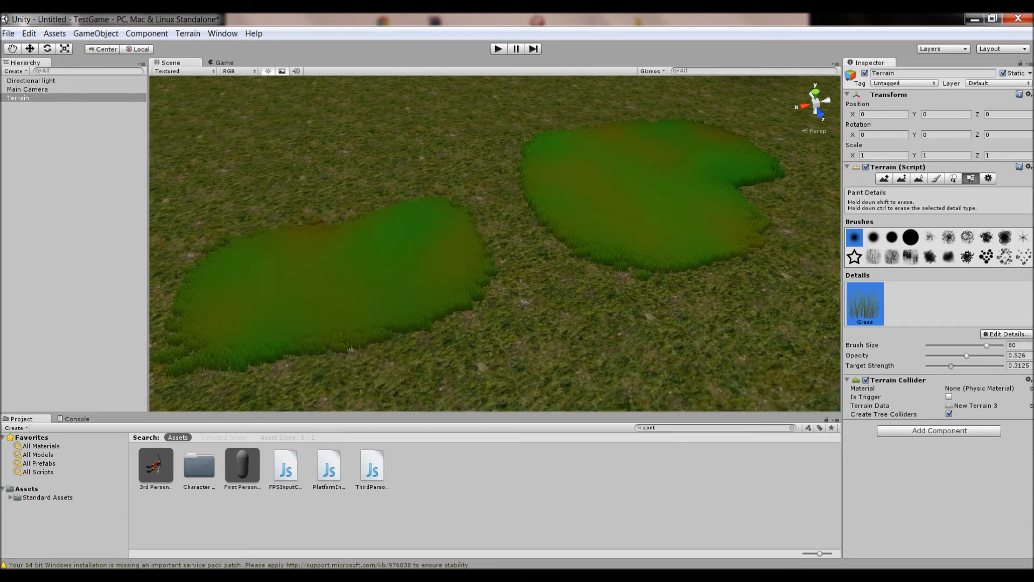
{"action": "mouse_move", "coordinate": [678, 326]}
{"action": "left_mouse_down"}
{"action": "mouse_move", "coordinate": [598, 353]}
{"action": "mouse_move", "coordinate": [760, 361]}
{"action": "left_mouse_up"}
{"action": "mouse_move", "coordinate": [414, 342]}
{"action": "left_mouse_down"}
{"action": "mouse_move", "coordinate": [479, 345]}
{"action": "mouse_move", "coordinate": [492, 224]}
{"action": "mouse_move", "coordinate": [485, 293]}
{"action": "left_mouse_up"}
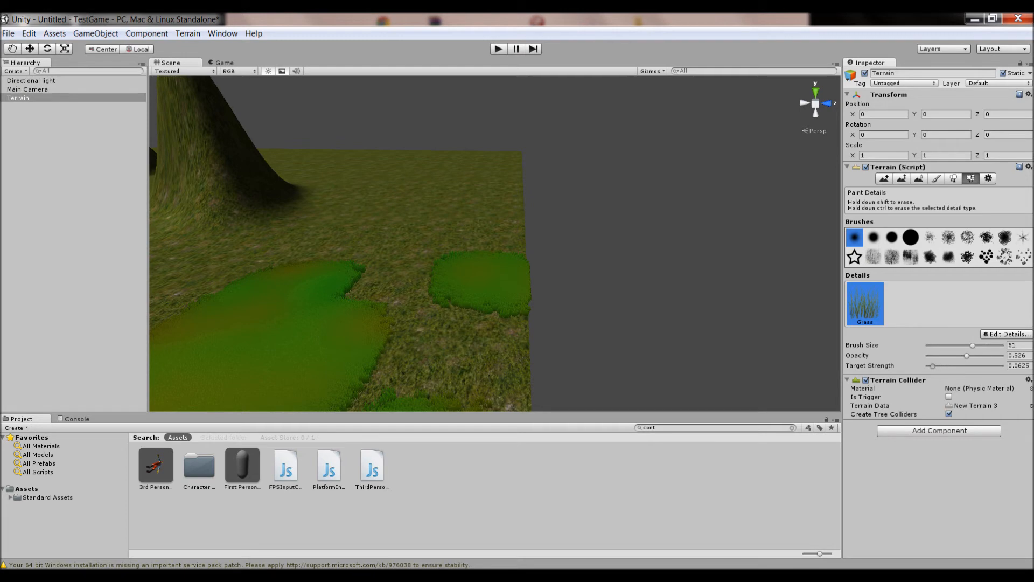
{"action": "left_click_drag", "start_coordinate": [485, 293], "coordinate": [431, 243], "text": "alt"}
{"action": "right_click_drag", "start_coordinate": [468, 251], "coordinate": [445, 225]}
{"action": "left_click", "coordinate": [402, 182]}
{"action": "left_click", "coordinate": [234, 190]}
{"action": "left_click", "coordinate": [312, 146]}
{"action": "left_click_drag", "start_coordinate": [371, 123], "coordinate": [407, 103]}
{"action": "left_click", "coordinate": [540, 119]}
{"action": "left_click", "coordinate": [454, 125]}
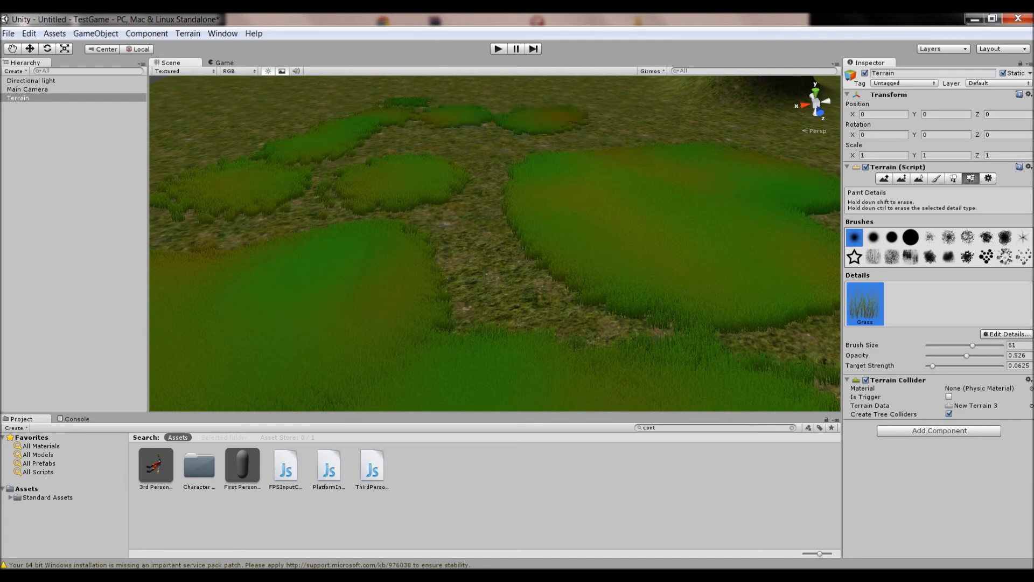
Set the grass detail target strength to 0
{"action": "key", "text": "w"}
{"action": "right_click_drag", "start_coordinate": [593, 314], "coordinate": [544, 342]}
{"action": "key", "text": "s"}
{"action": "left_click_drag", "start_coordinate": [932, 366], "coordinate": [926, 366]}
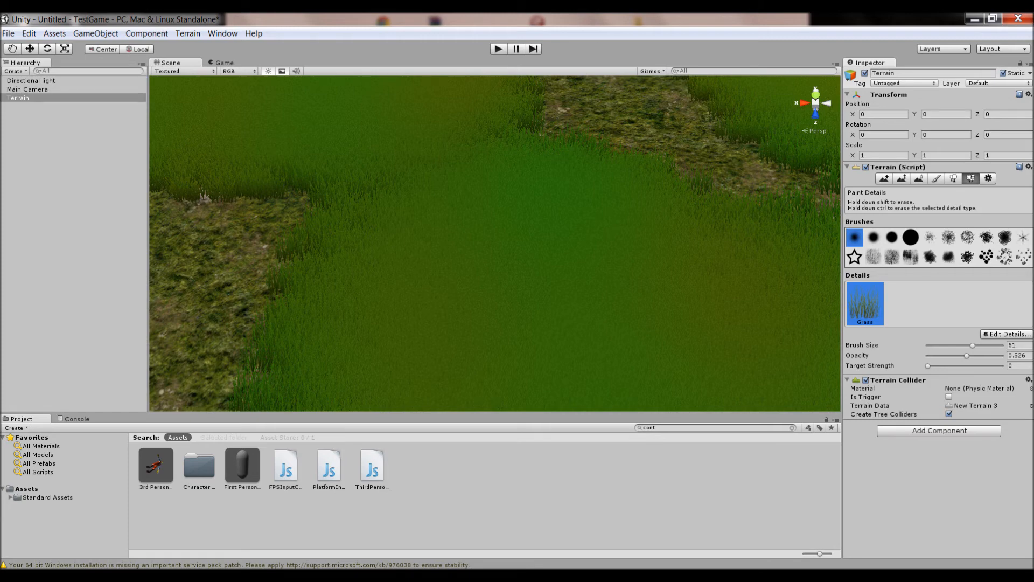
Add the Palm model as a tree in the Place Trees tool
{"action": "left_click", "coordinate": [953, 178]}
{"action": "key", "text": "s"}
{"action": "right_click_drag", "start_coordinate": [538, 259], "coordinate": [592, 240]}
{"action": "key", "text": "a"}
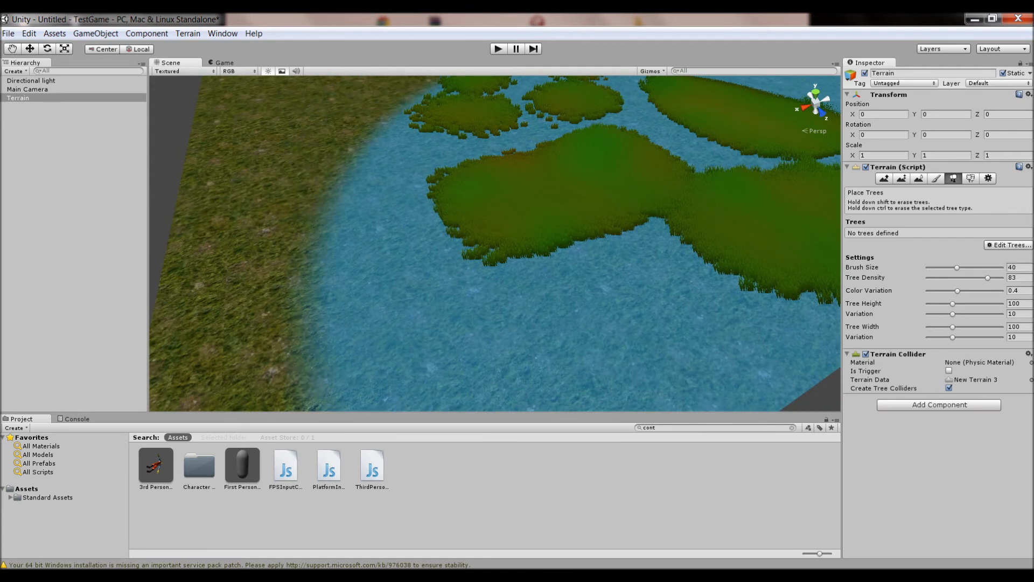
{"action": "left_click", "coordinate": [1007, 244]}
{"action": "left_click", "coordinate": [974, 248]}
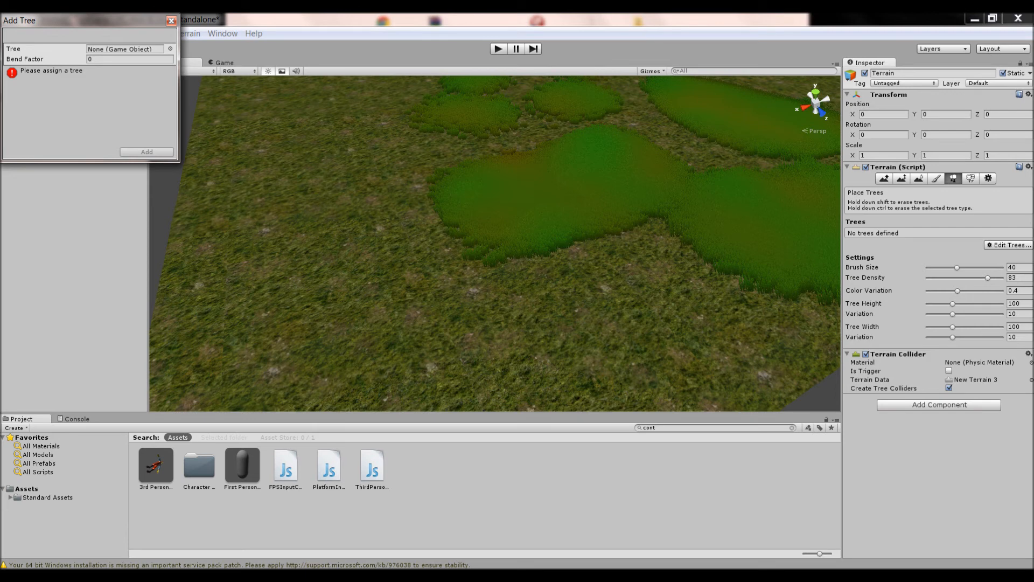
{"action": "left_click", "coordinate": [170, 49]}
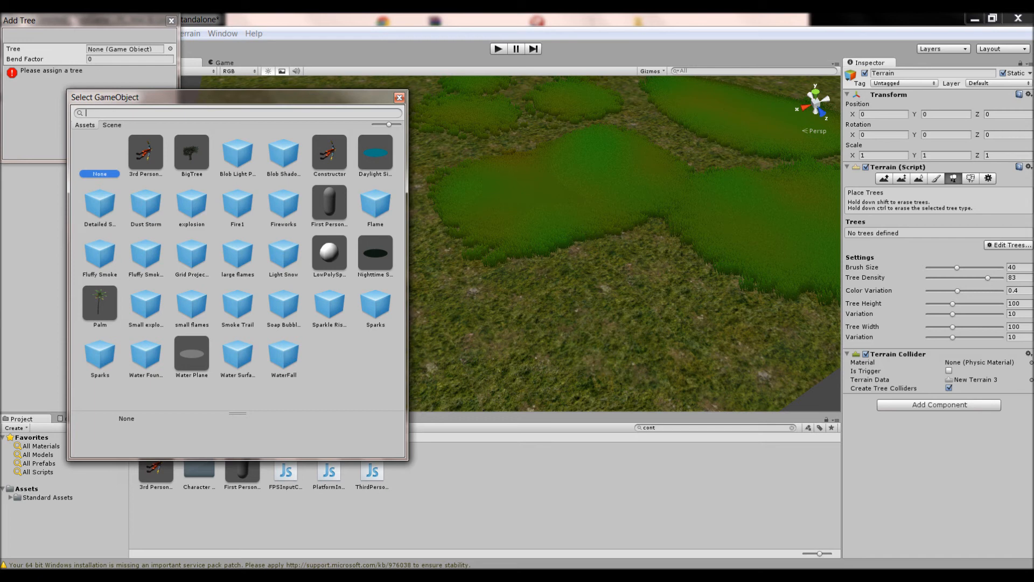
{"action": "left_click", "coordinate": [100, 303]}
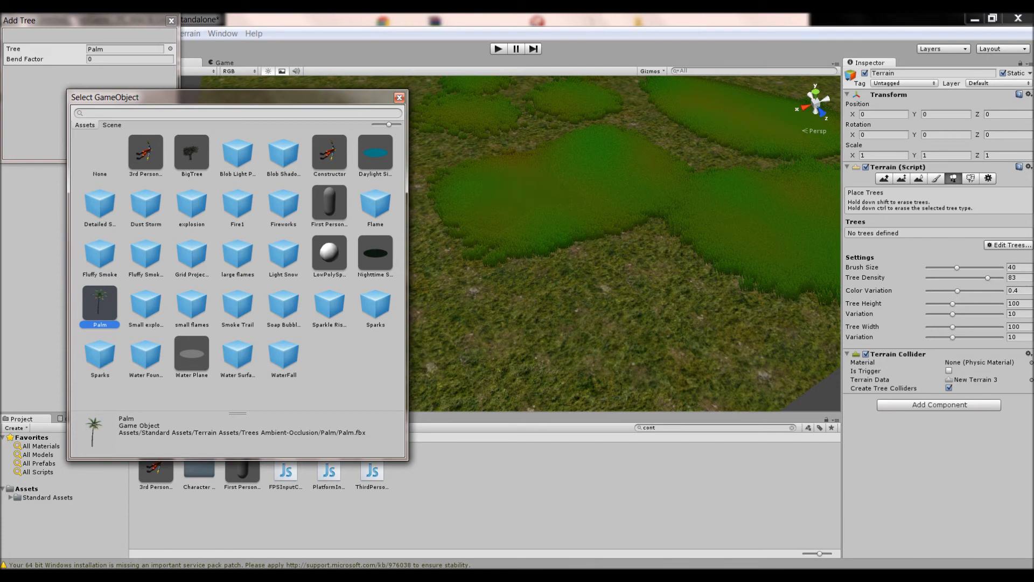
{"action": "left_click", "coordinate": [399, 98]}
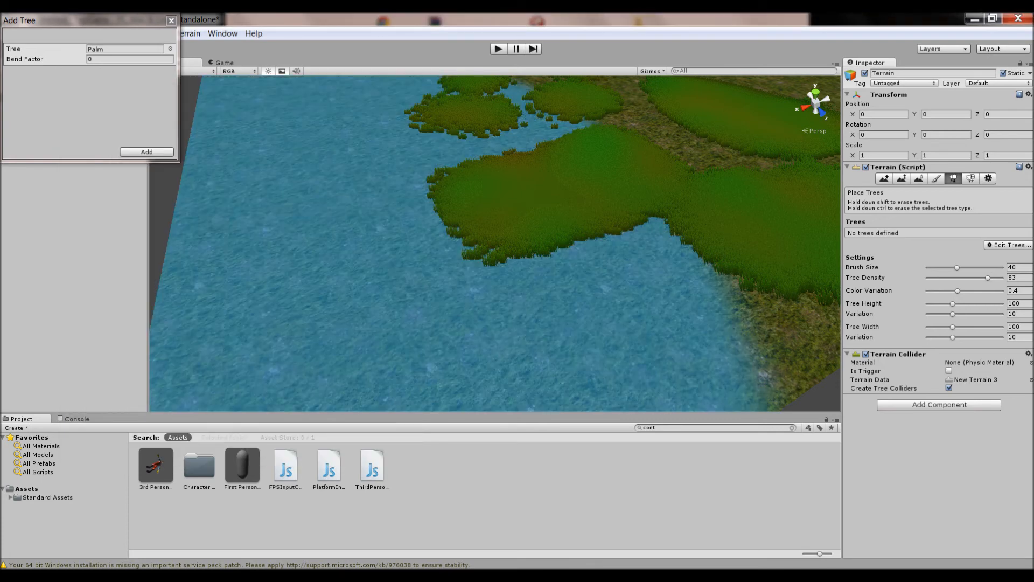
{"action": "left_click", "coordinate": [146, 151]}
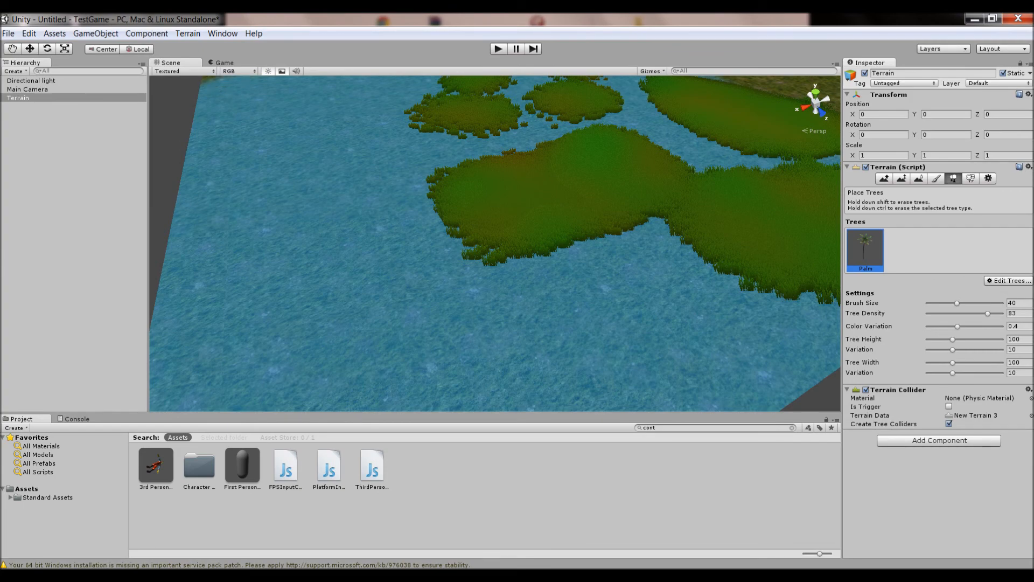
Paint dense palm trees across the terrain
{"action": "left_click", "coordinate": [485, 242]}
{"action": "mouse_move", "coordinate": [485, 242]}
{"action": "right_mouse_down"}
{"action": "mouse_move", "coordinate": [367, 237]}
{"action": "mouse_move", "coordinate": [544, 215]}
{"action": "right_mouse_up"}
{"action": "scroll", "coordinate": [387, 231], "scroll_direction": "down", "scroll_amount": 5}
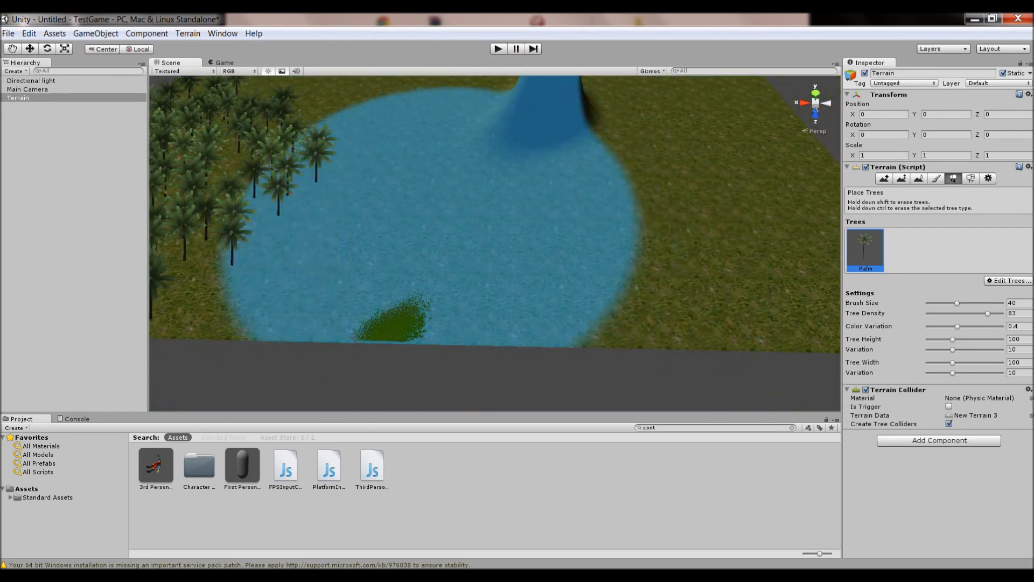
{"action": "left_click", "coordinate": [428, 216]}
{"action": "right_click_drag", "start_coordinate": [652, 237], "coordinate": [687, 232]}
{"action": "left_click", "coordinate": [694, 237]}
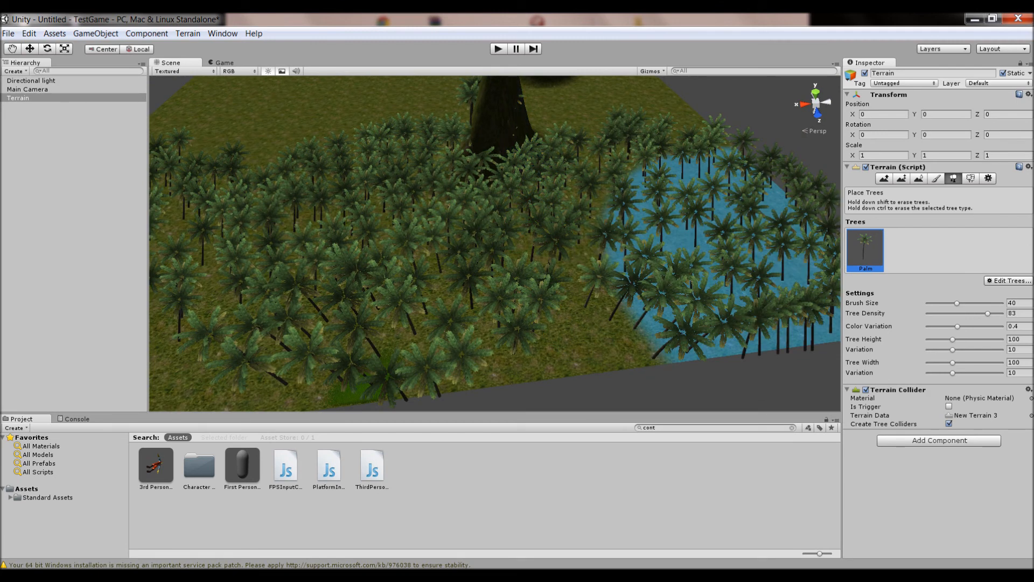
Smooth the tall hill near the terrain edge with the Smooth Height tool
{"action": "mouse_move", "coordinate": [463, 200]}
{"action": "right_mouse_down"}
{"action": "mouse_move", "coordinate": [445, 189]}
{"action": "mouse_move", "coordinate": [425, 121]}
{"action": "mouse_move", "coordinate": [243, 124]}
{"action": "mouse_move", "coordinate": [213, 180]}
{"action": "mouse_move", "coordinate": [154, 191]}
{"action": "mouse_move", "coordinate": [194, 223]}
{"action": "right_mouse_up"}
{"action": "key", "text": "shift+w"}
{"action": "right_click_drag", "start_coordinate": [432, 187], "coordinate": [334, 107]}
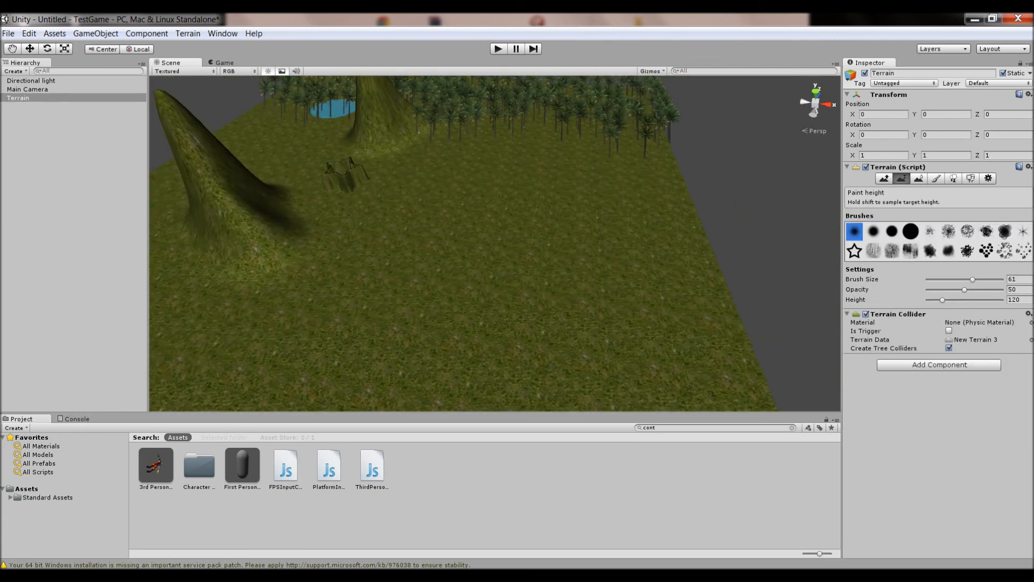
{"action": "left_click", "coordinate": [919, 178]}
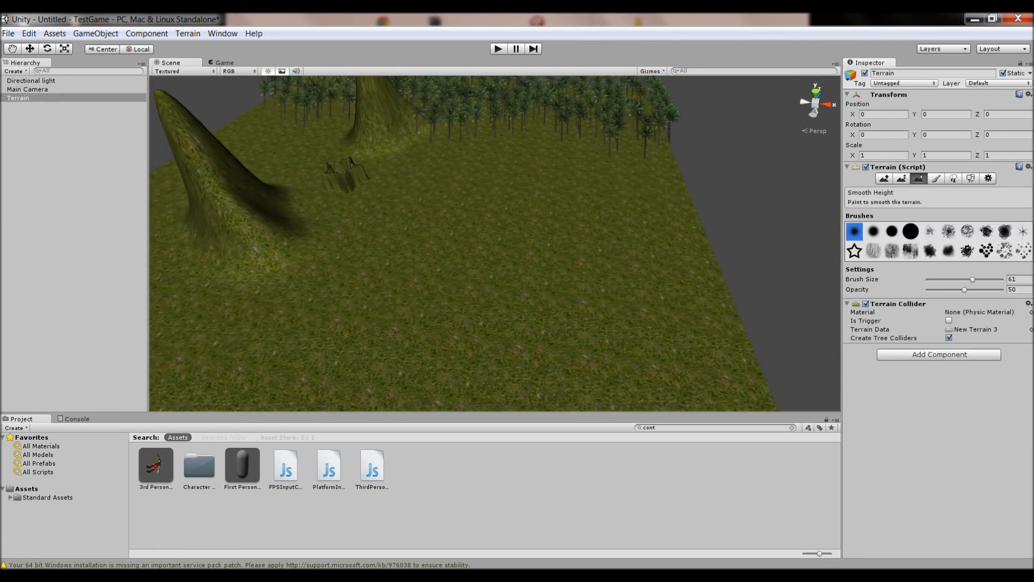
{"action": "key", "text": "w"}
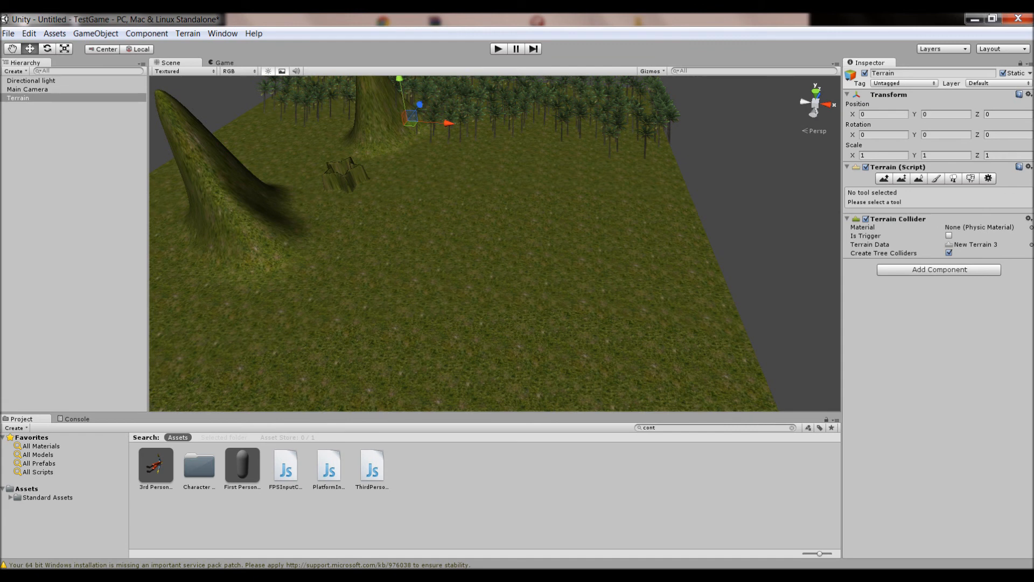
{"action": "left_click", "coordinate": [918, 178]}
{"action": "left_click", "coordinate": [218, 162]}
{"action": "left_click_drag", "start_coordinate": [227, 185], "coordinate": [220, 164]}
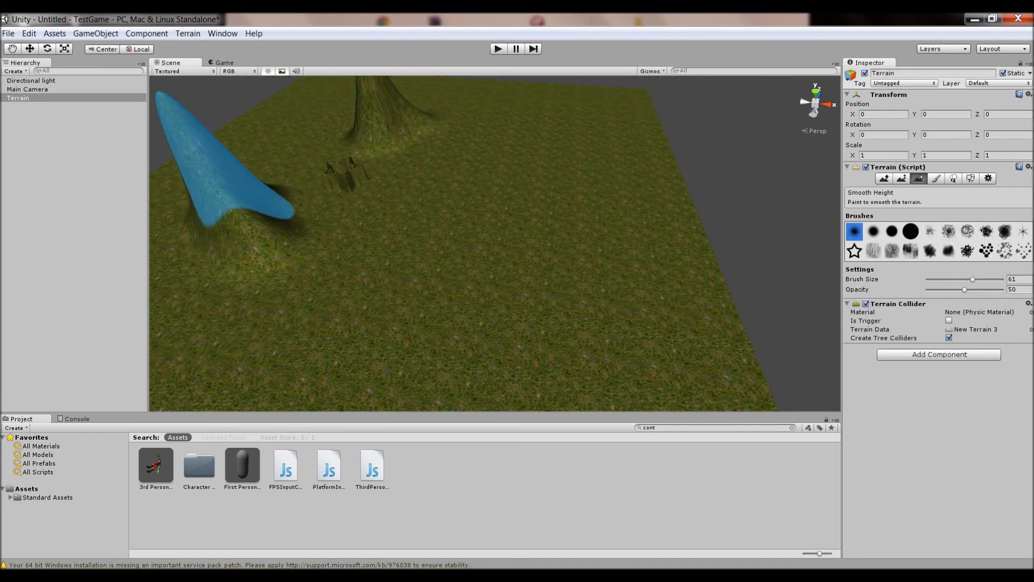
{"action": "mouse_move", "coordinate": [268, 249]}
{"action": "left_mouse_down"}
{"action": "mouse_move", "coordinate": [226, 207]}
{"action": "mouse_move", "coordinate": [237, 205]}
{"action": "left_mouse_up"}
Orbit around the scene to review the hills, grass and palm trees
{"action": "mouse_move", "coordinate": [544, 339]}
{"action": "left_mouse_down", "text": "alt"}
{"action": "mouse_move", "coordinate": [489, 309]}
{"action": "mouse_move", "coordinate": [477, 260]}
{"action": "mouse_move", "coordinate": [535, 219]}
{"action": "mouse_move", "coordinate": [644, 252]}
{"action": "left_mouse_up", "text": "alt"}
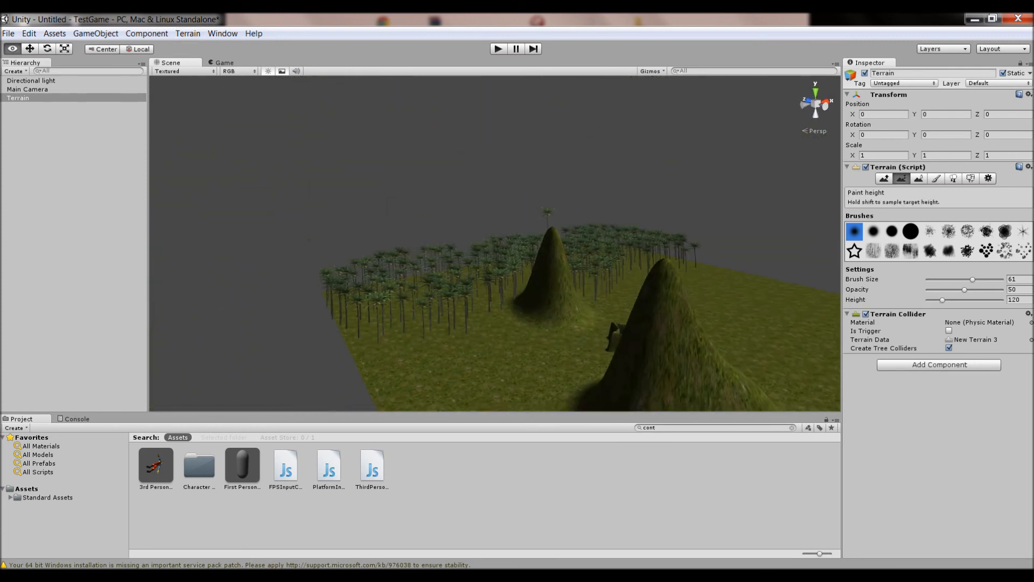
{"action": "mouse_move", "coordinate": [530, 199]}
{"action": "left_mouse_down", "text": "alt"}
{"action": "mouse_move", "coordinate": [552, 284]}
{"action": "mouse_move", "coordinate": [541, 281]}
{"action": "left_mouse_up", "text": "alt"}
{"action": "right_click_drag", "start_coordinate": [542, 281], "coordinate": [526, 281]}
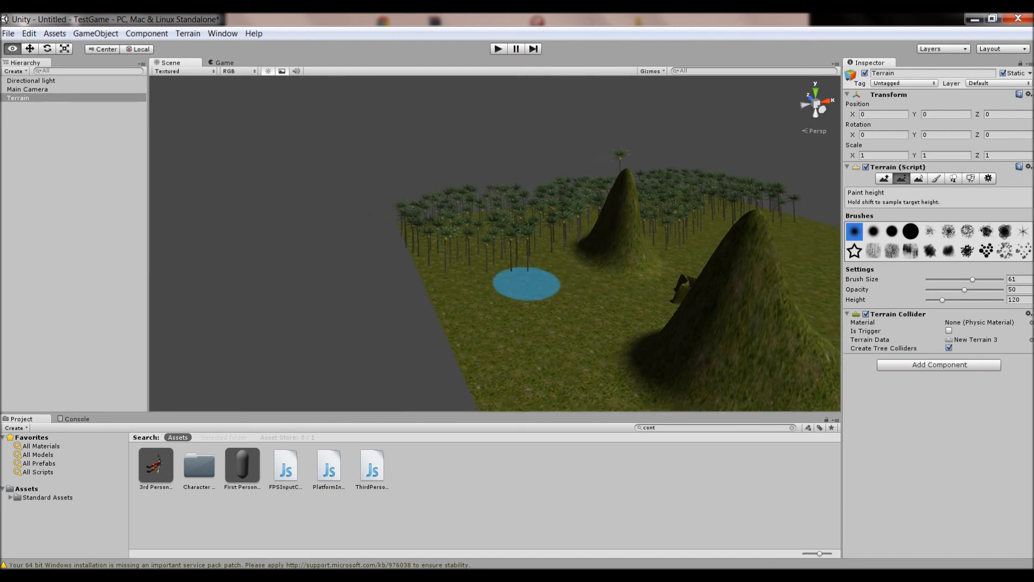
{"action": "key", "text": "w"}
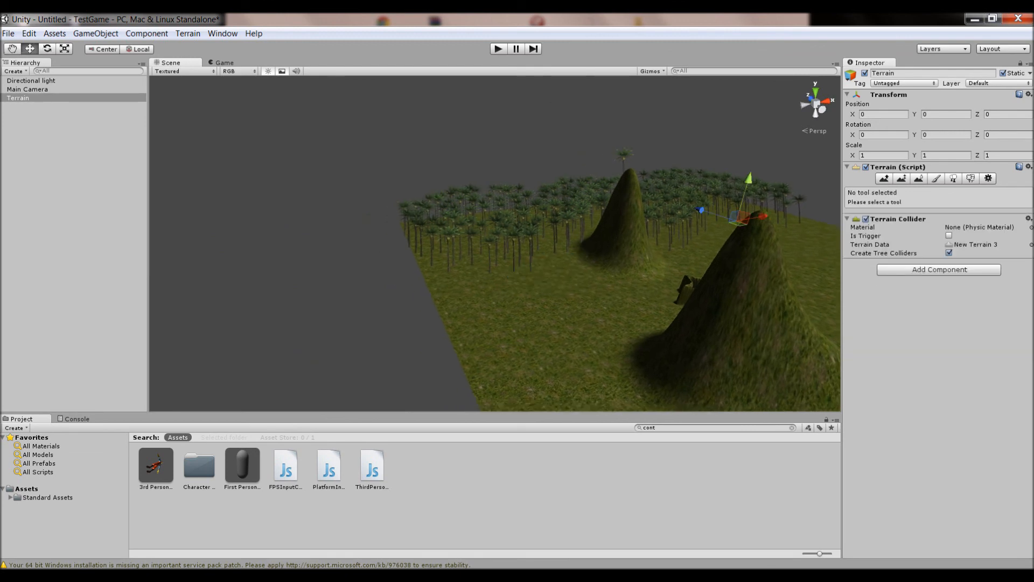
{"action": "mouse_move", "coordinate": [526, 282]}
{"action": "right_mouse_down"}
{"action": "mouse_move", "coordinate": [659, 291]}
{"action": "mouse_move", "coordinate": [596, 273]}
{"action": "mouse_move", "coordinate": [625, 278]}
{"action": "mouse_move", "coordinate": [528, 274]}
{"action": "mouse_move", "coordinate": [490, 304]}
{"action": "mouse_move", "coordinate": [464, 274]}
{"action": "mouse_move", "coordinate": [468, 302]}
{"action": "mouse_move", "coordinate": [455, 305]}
{"action": "mouse_move", "coordinate": [493, 335]}
{"action": "mouse_move", "coordinate": [618, 344]}
{"action": "mouse_move", "coordinate": [692, 321]}
{"action": "mouse_move", "coordinate": [724, 321]}
{"action": "mouse_move", "coordinate": [724, 333]}
{"action": "right_mouse_up"}
{"action": "key", "text": "w"}
{"action": "key", "text": "s"}
{"action": "key", "text": "a"}
{"action": "key", "text": "shift+w"}
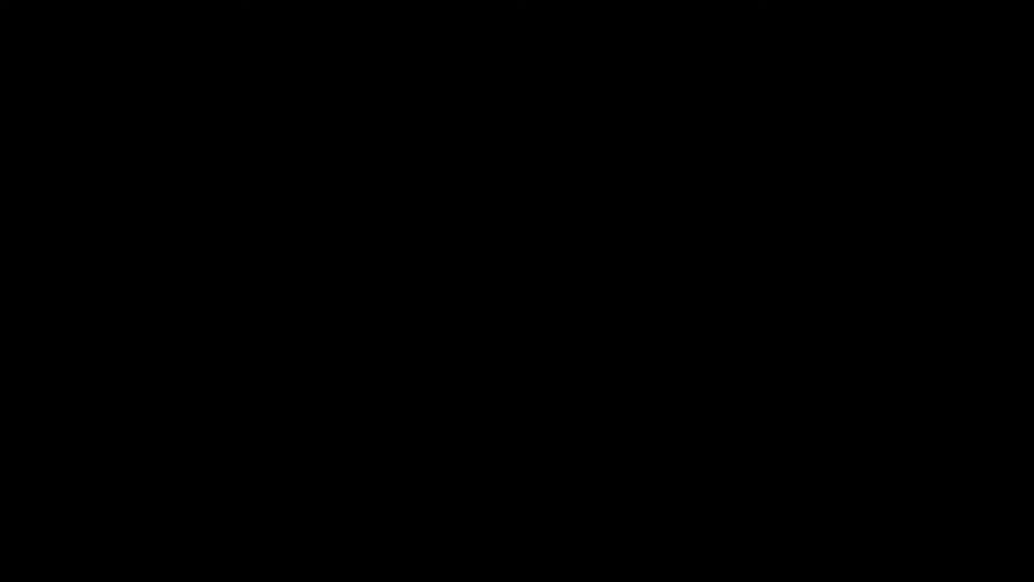